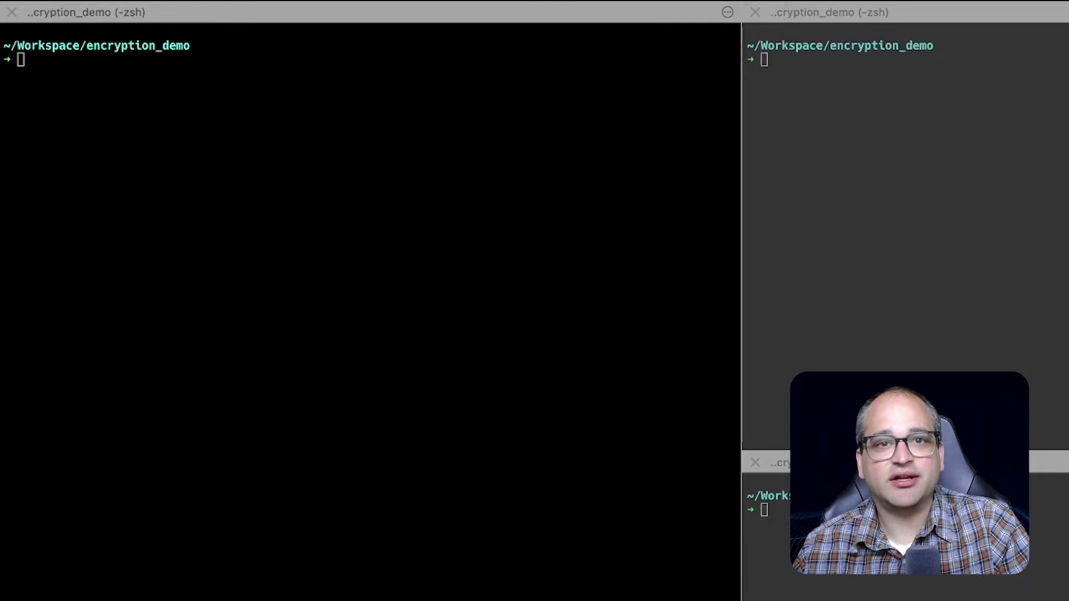
Step: Install KES with 'brew install minio/stable/kes' and run the wget download of certgen-darwin-arm64 as certgen
{"action": "key", "text": "super+bracketleft"}
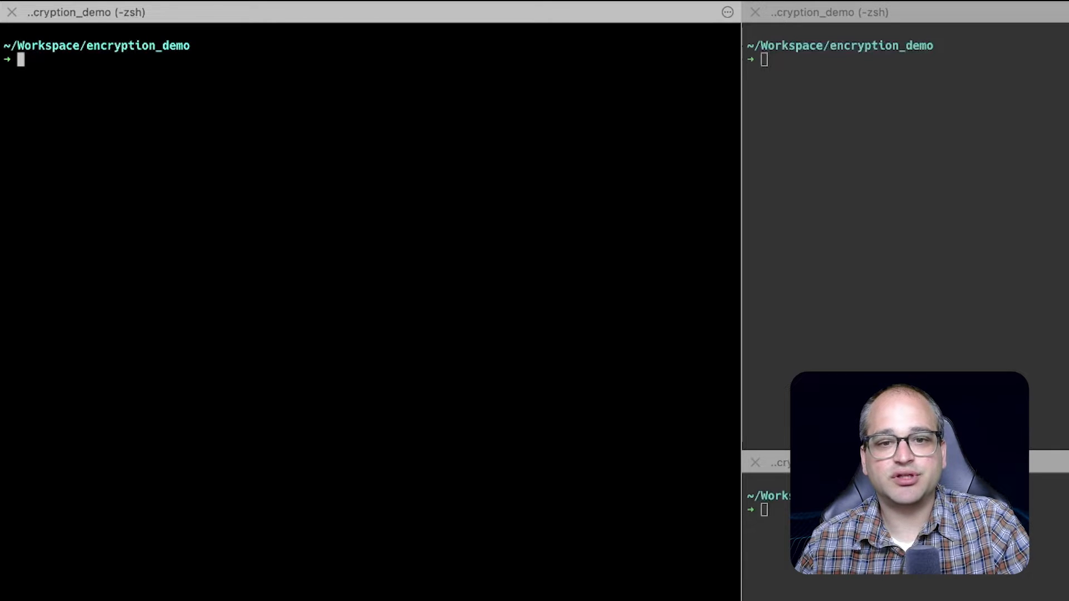
{"action": "type", "text": "brew install minio/stable/kes"}
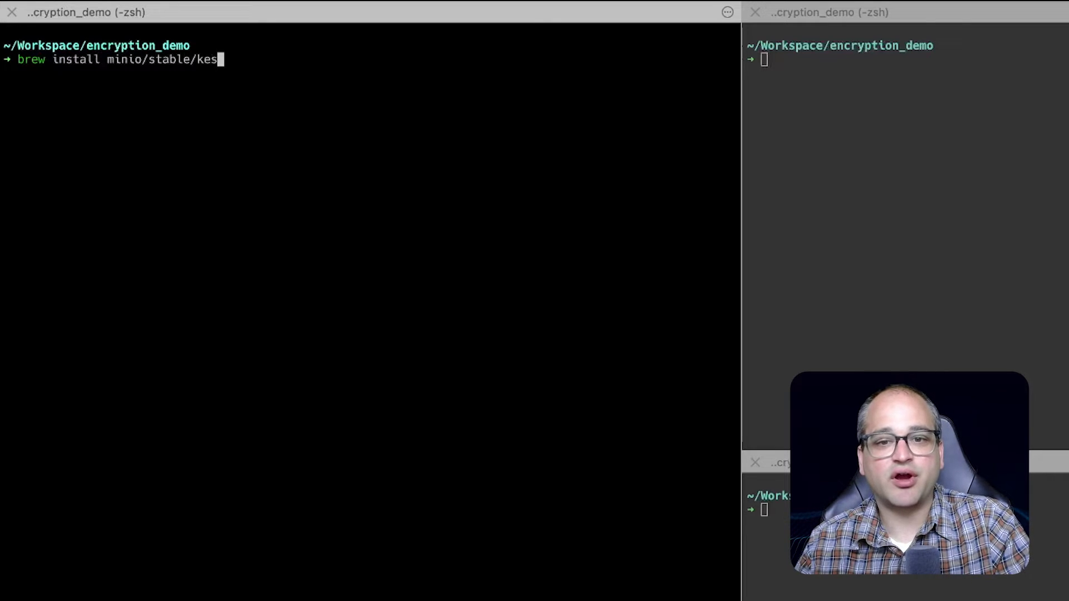
{"action": "key", "text": "Return"}
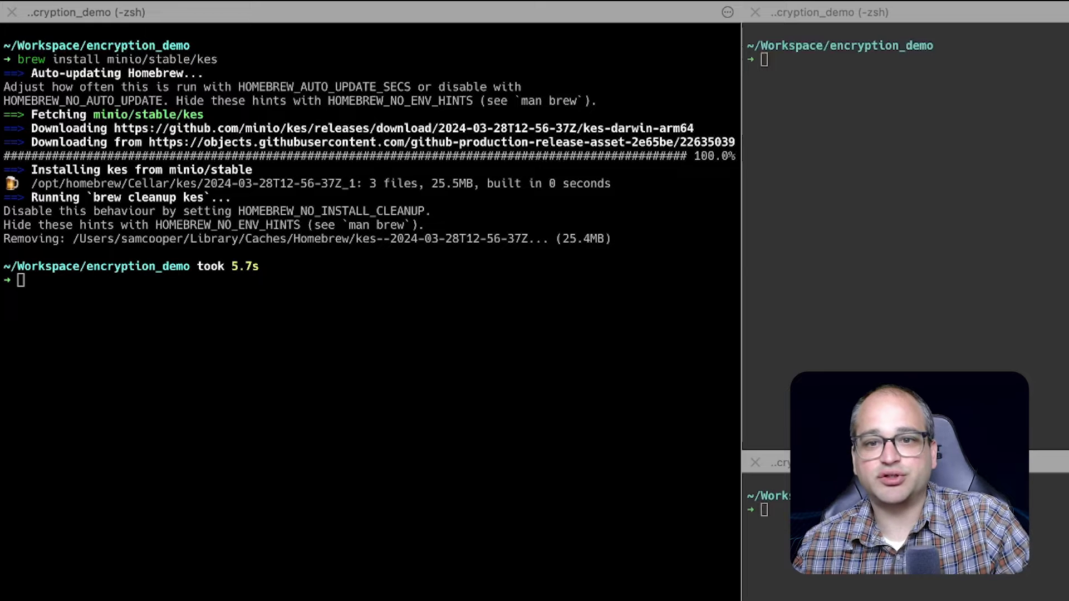
{"action": "type", "text": "wget https://github.com/minio/certgen/releases/latest/download/certgen-darwin-arm64 -O certgen"}
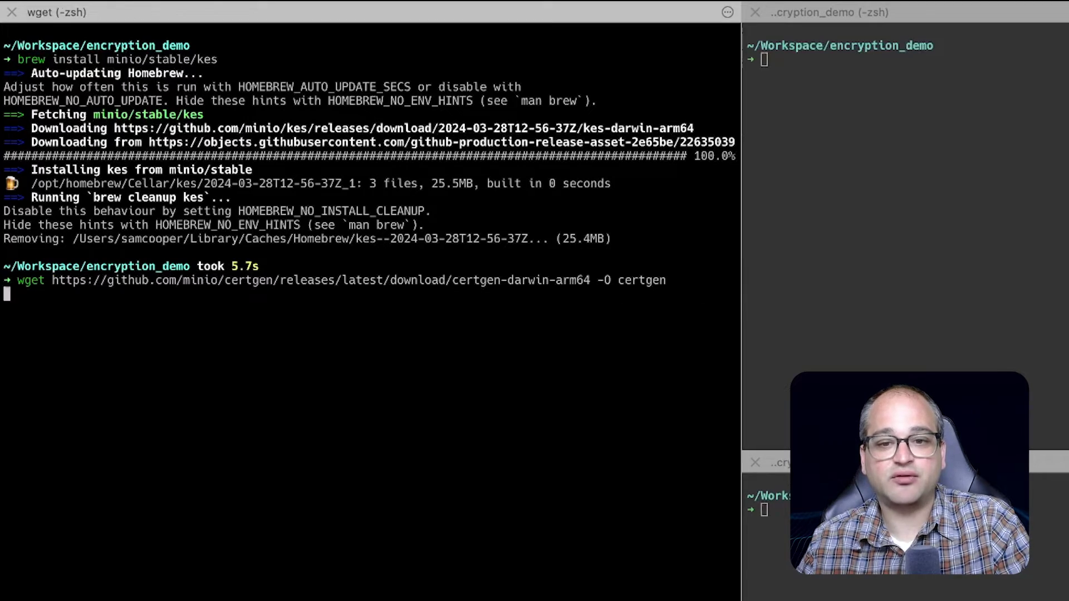
{"action": "key", "text": "Return"}
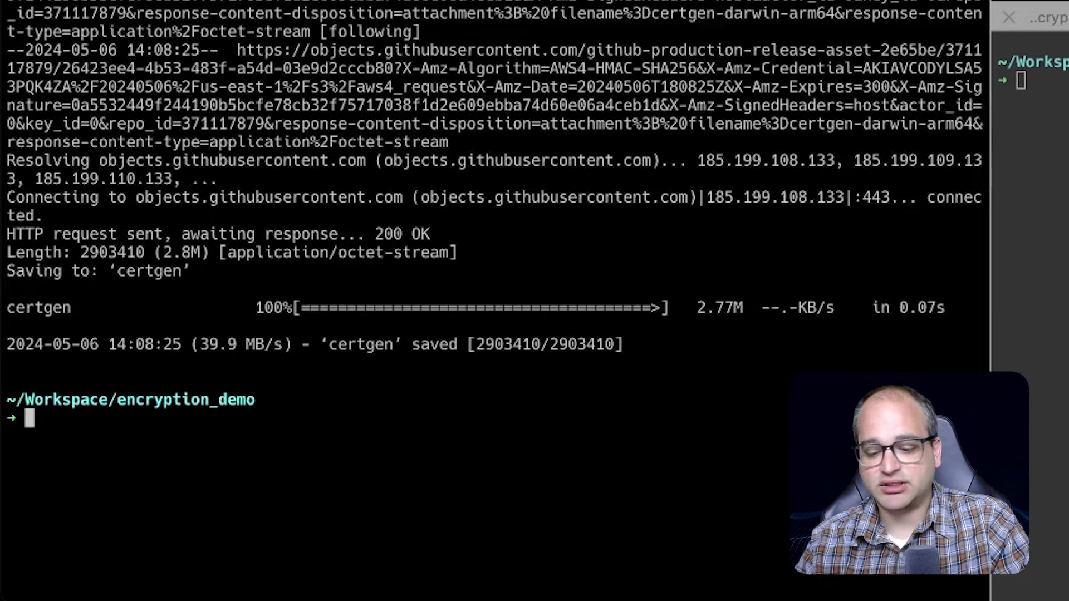
{"action": "type", "text": "ls -lha"}
Step: List the folder with 'ls -lha' and make certgen executable with 'chmod +x certgen'
{"action": "key", "text": "Return"}
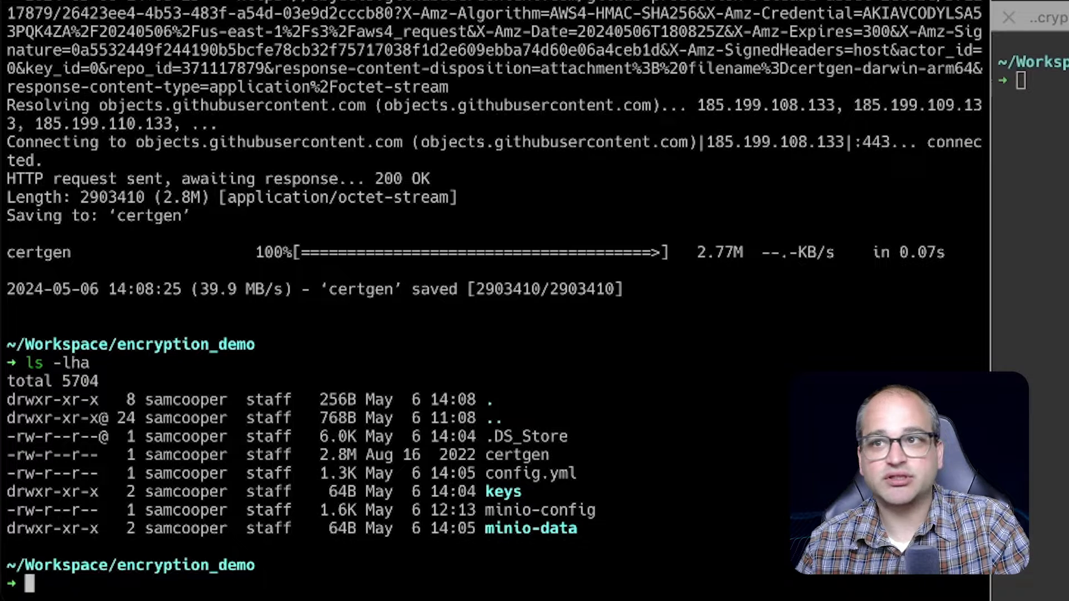
{"action": "type", "text": "chmo"}
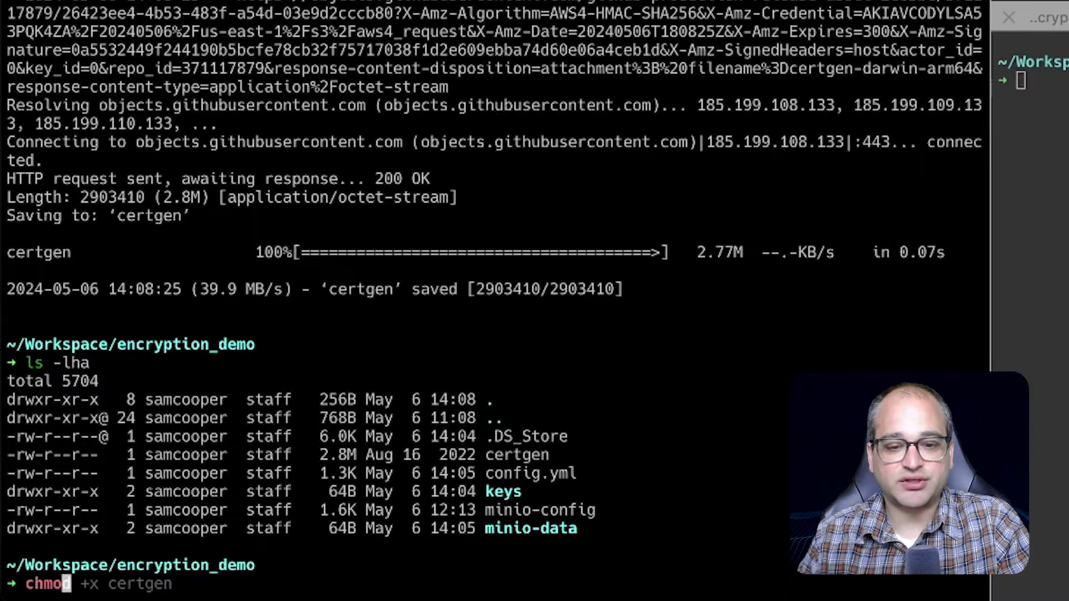
{"action": "key", "text": "Right"}
{"action": "key", "text": "Return"}
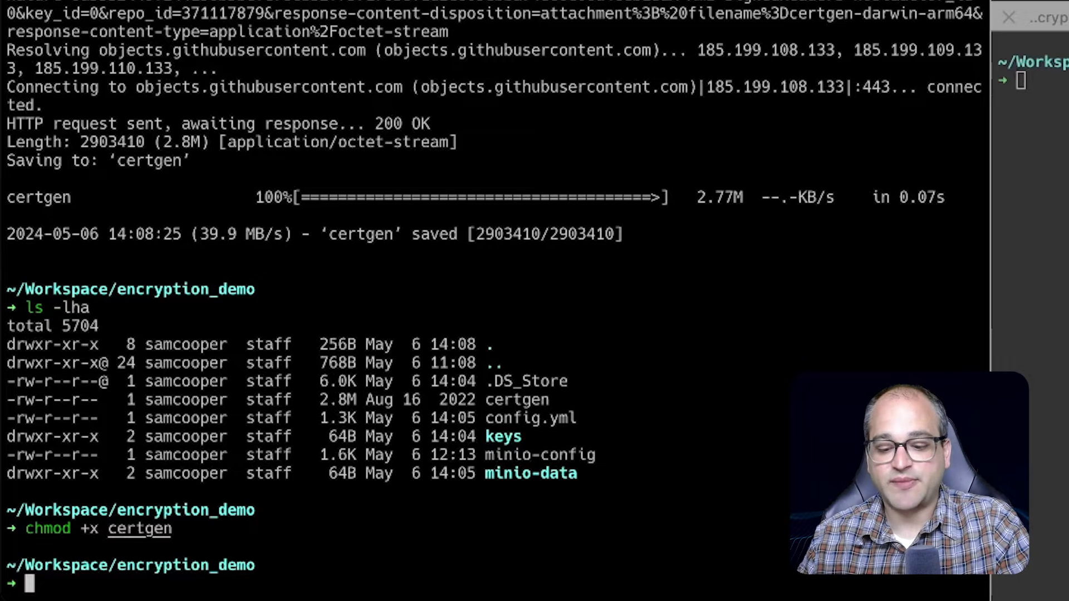
{"action": "type", "text": "kes "}
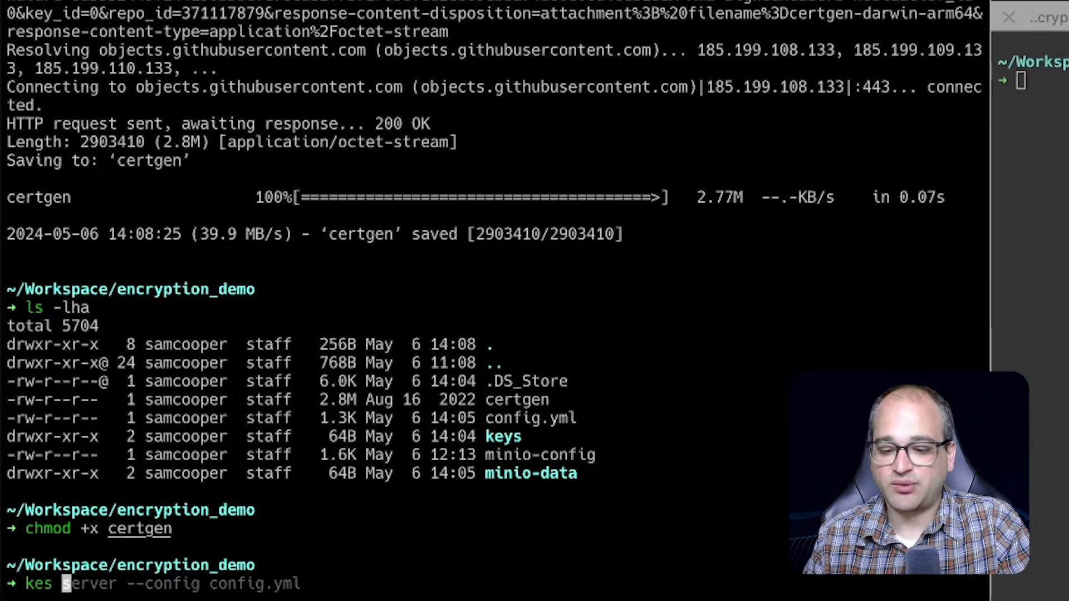
{"action": "type", "text": "--help"}
Step: Show the usage help with 'kes --help' and './certgen -h'
{"action": "key", "text": "Return"}
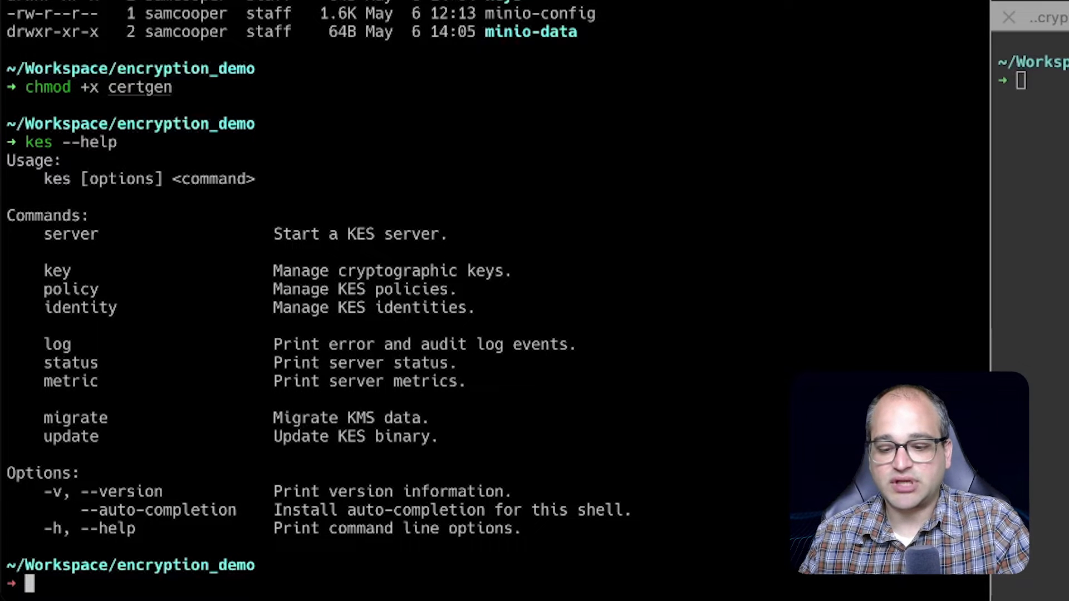
{"action": "type", "text": "./certge"}
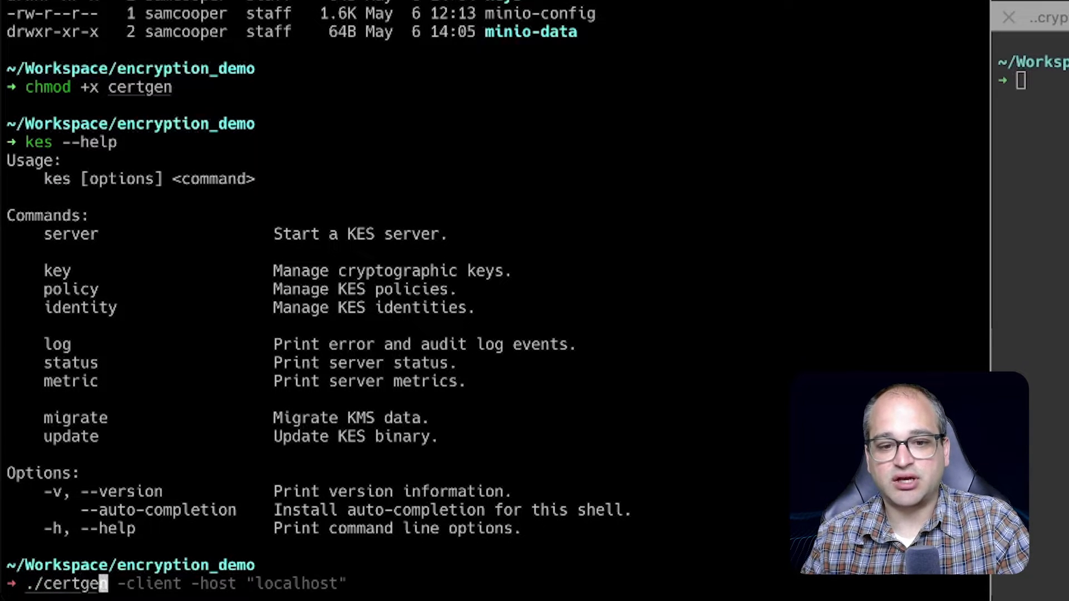
{"action": "type", "text": "n "}
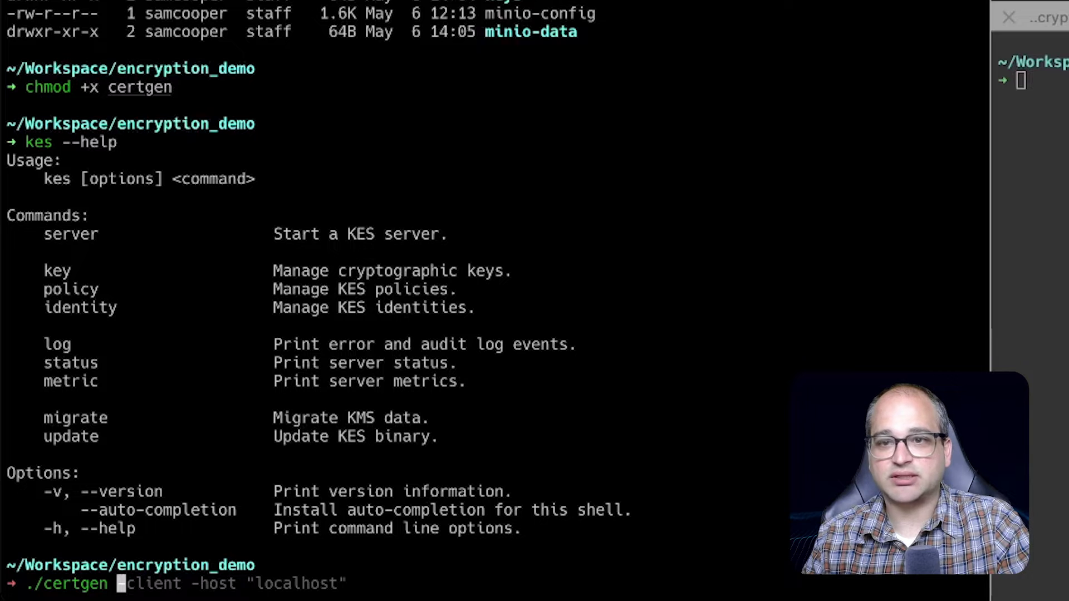
{"action": "type", "text": "-h"}
{"action": "key", "text": "Return"}
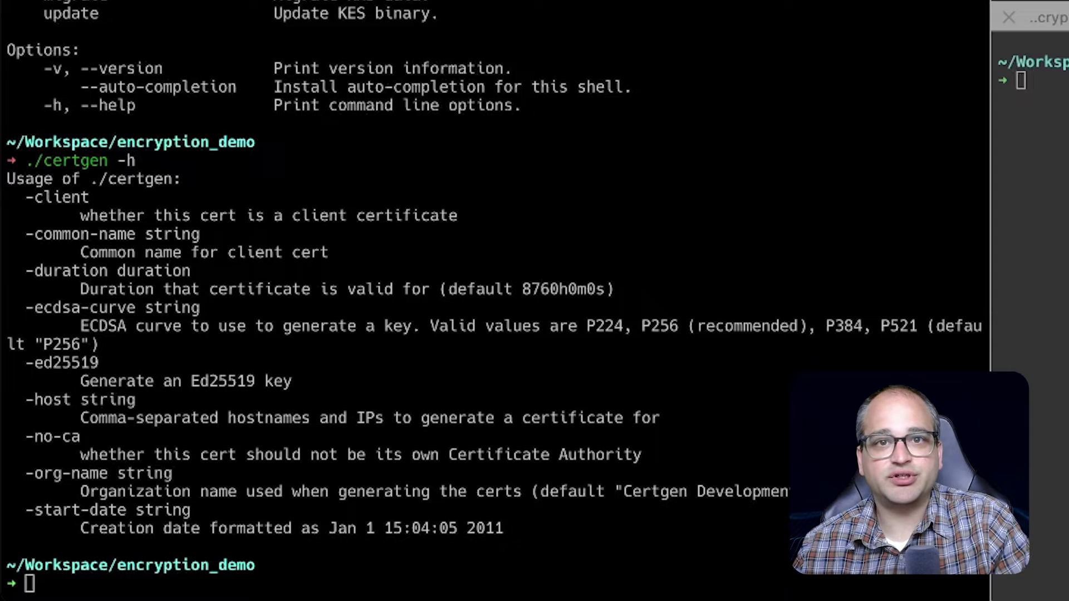
Step: Generate a server certificate for 127.0.0.1 and localhost and list the new files
{"action": "type", "text": "./certgen -host \"127.0.0.1,localhost\""}
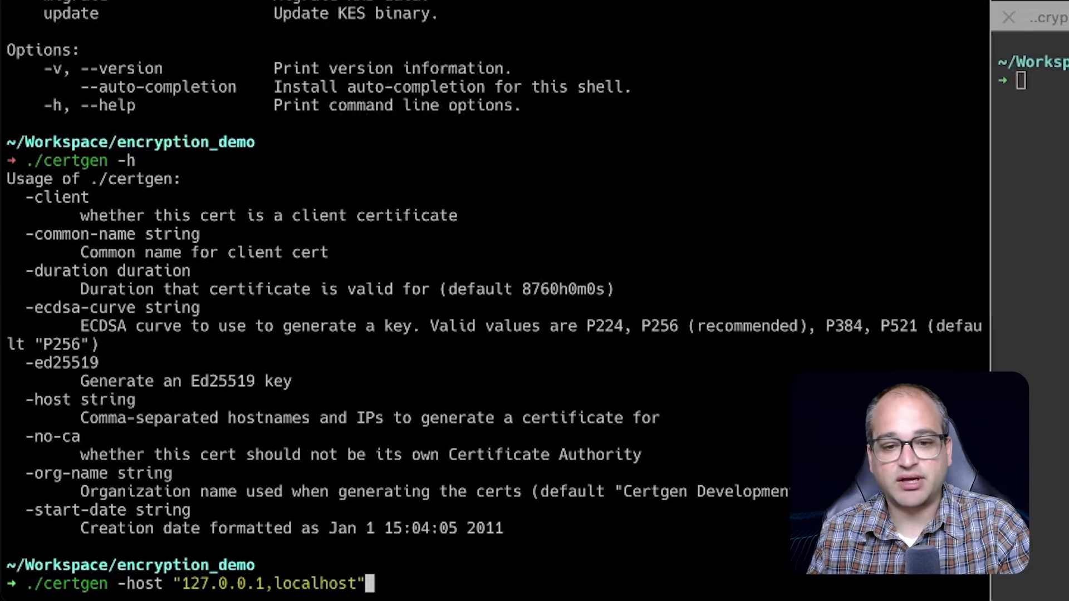
{"action": "key", "text": "Return"}
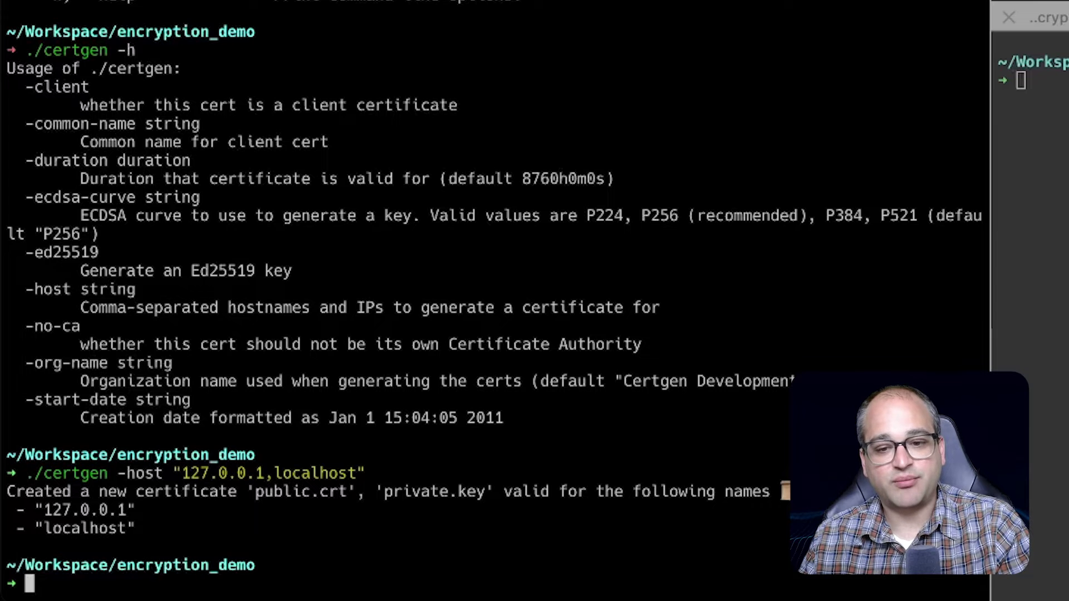
{"action": "type", "text": "ls -lha"}
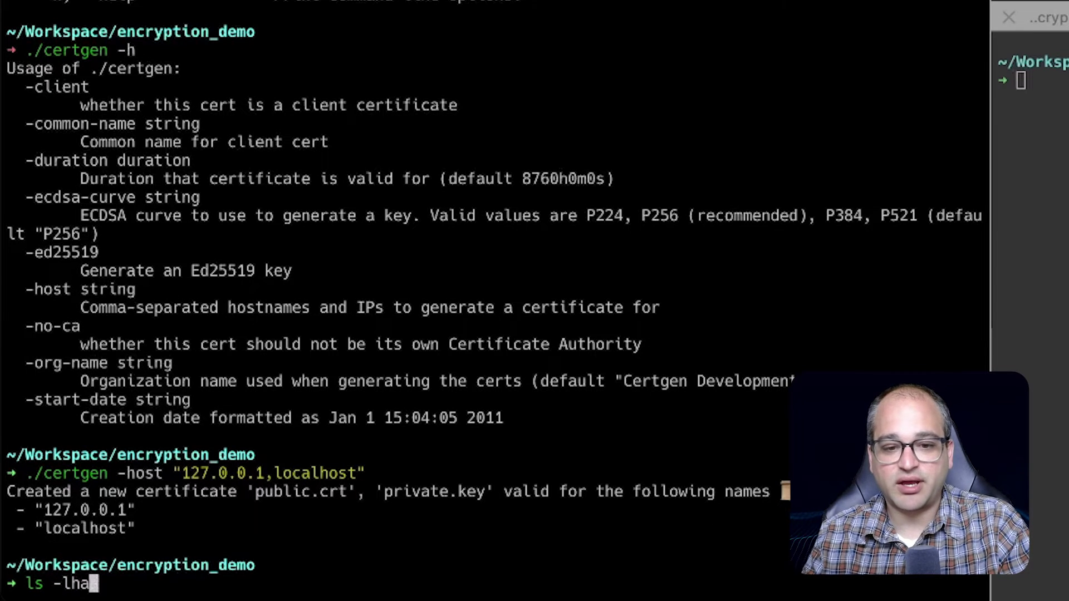
{"action": "key", "text": "Return"}
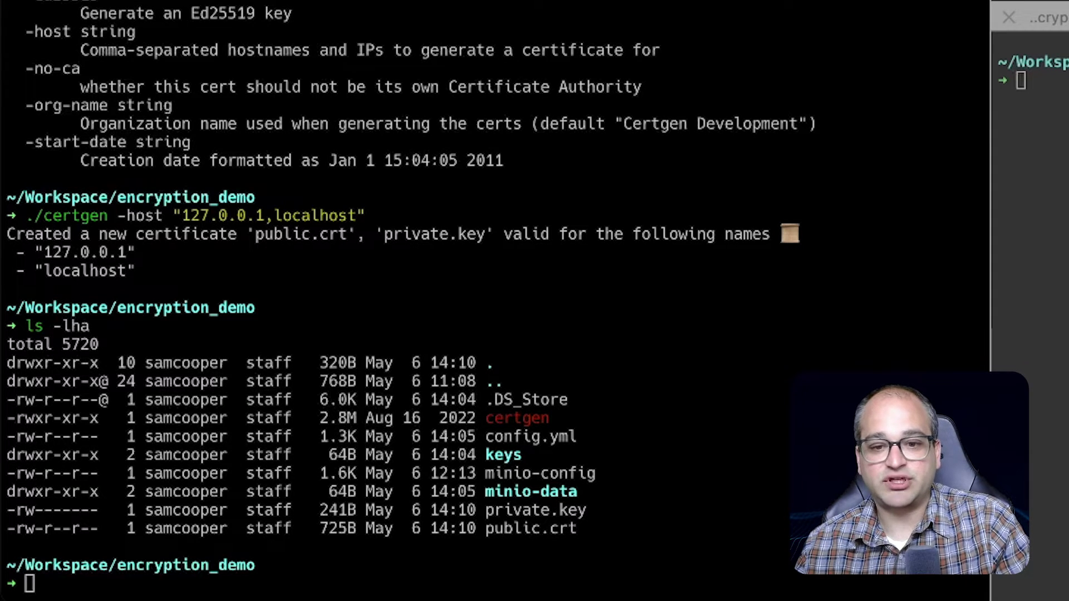
{"action": "type", "text": "./certgen -client -host \"localhost\""}
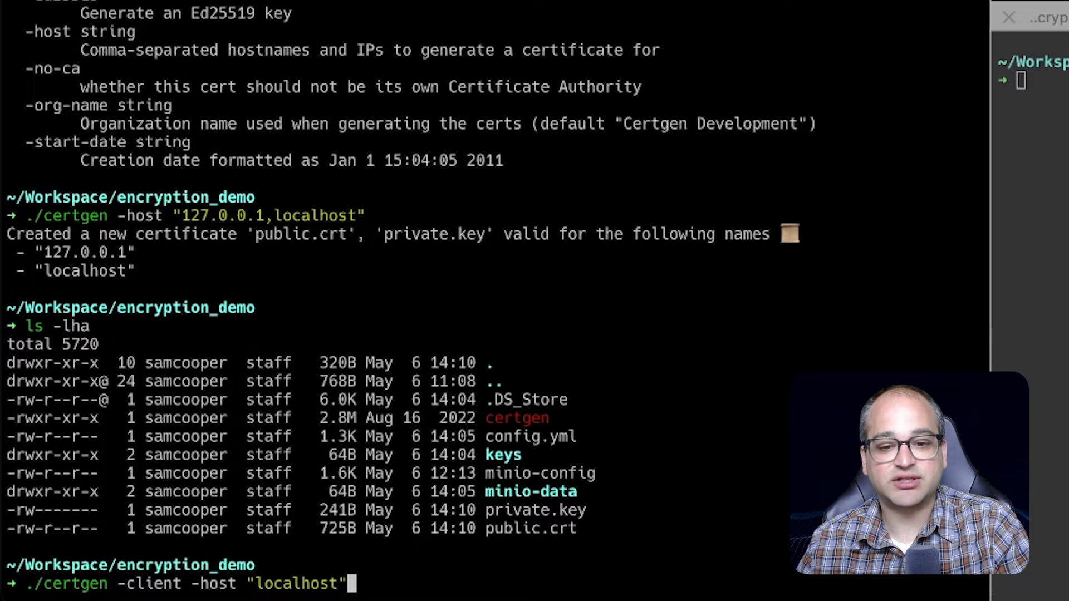
Step: Generate a client certificate for localhost (client.crt, client.key) and list the folder again
{"action": "key", "text": "Return"}
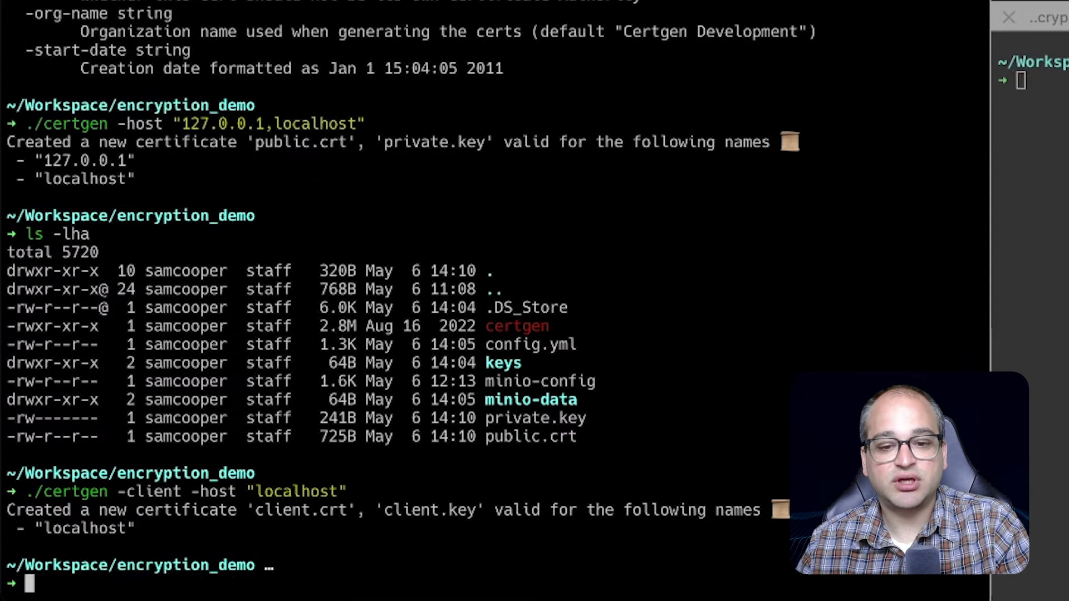
{"action": "type", "text": "ls -lha"}
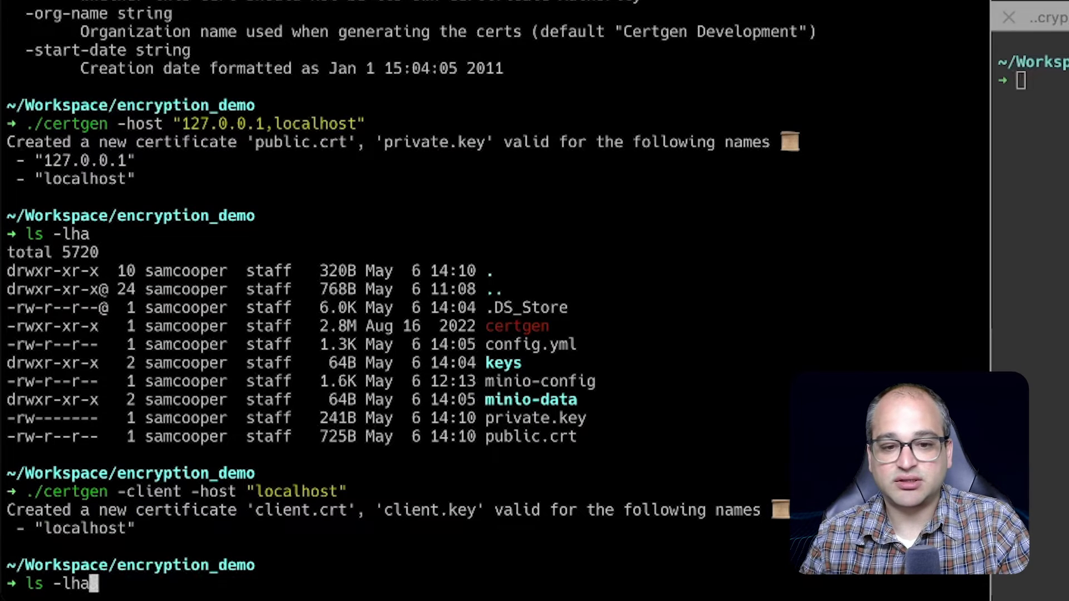
{"action": "key", "text": "Return"}
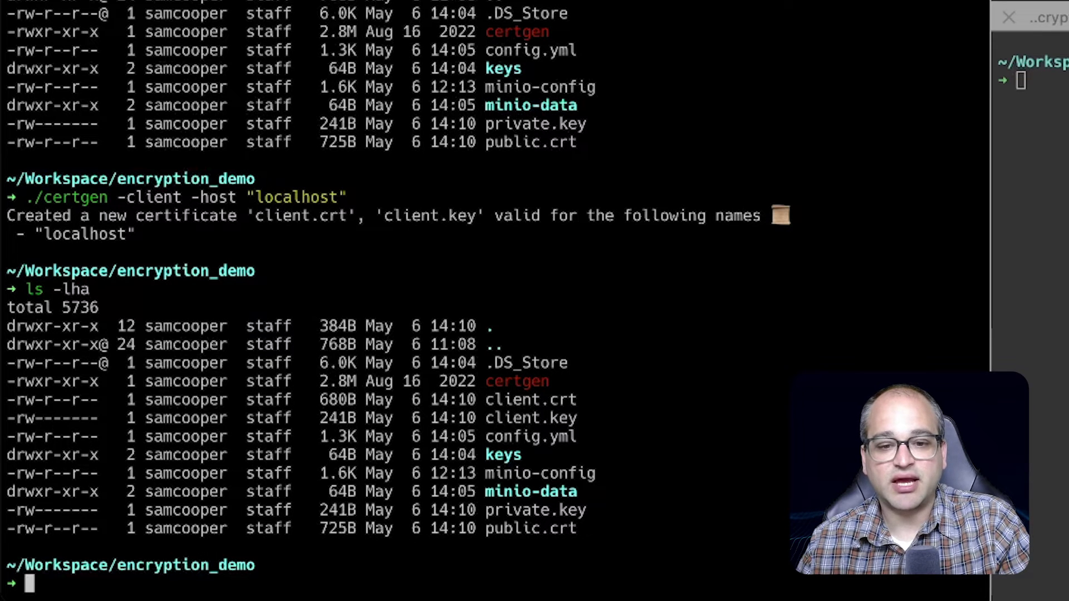
Step: Trust public.crt as a root certificate in /Library/Keychains/System.keychain via sudo security add-trusted-cert
{"action": "type", "text": "sudo security add-trusted-cert \\   -d \\   -r trustRoot \\   -k /Library/Keychains/System.keychain \\   ./public.crt"}
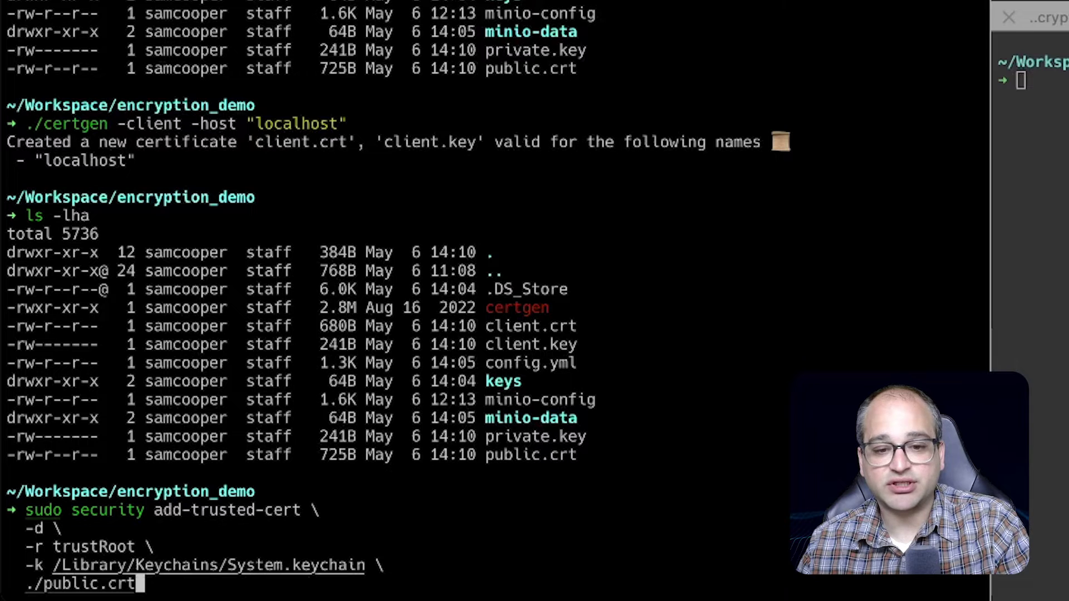
{"action": "key", "text": "Return"}
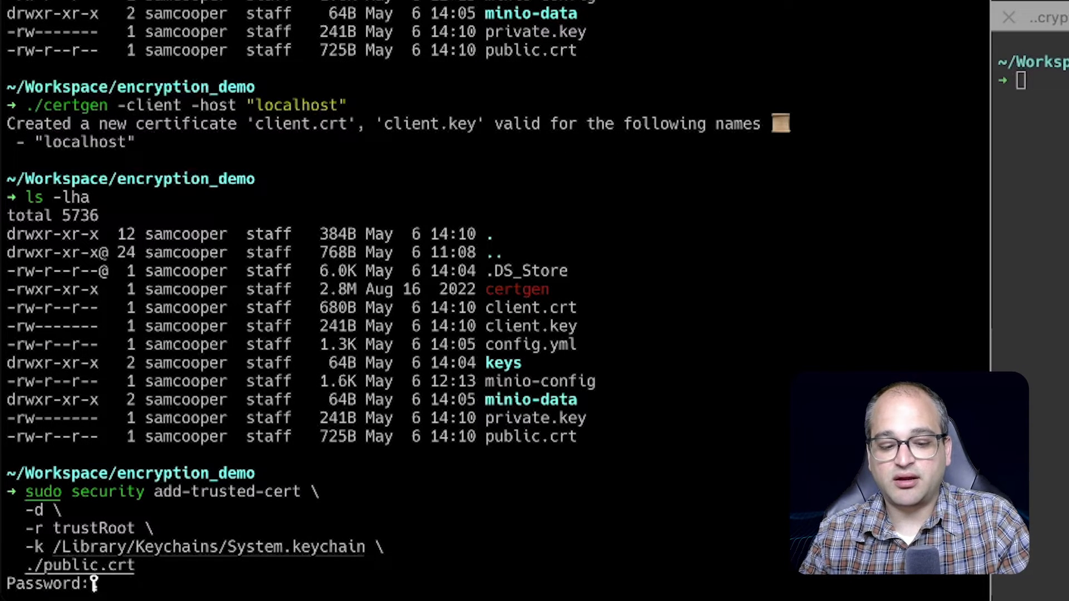
{"action": "key", "text": "Return"}
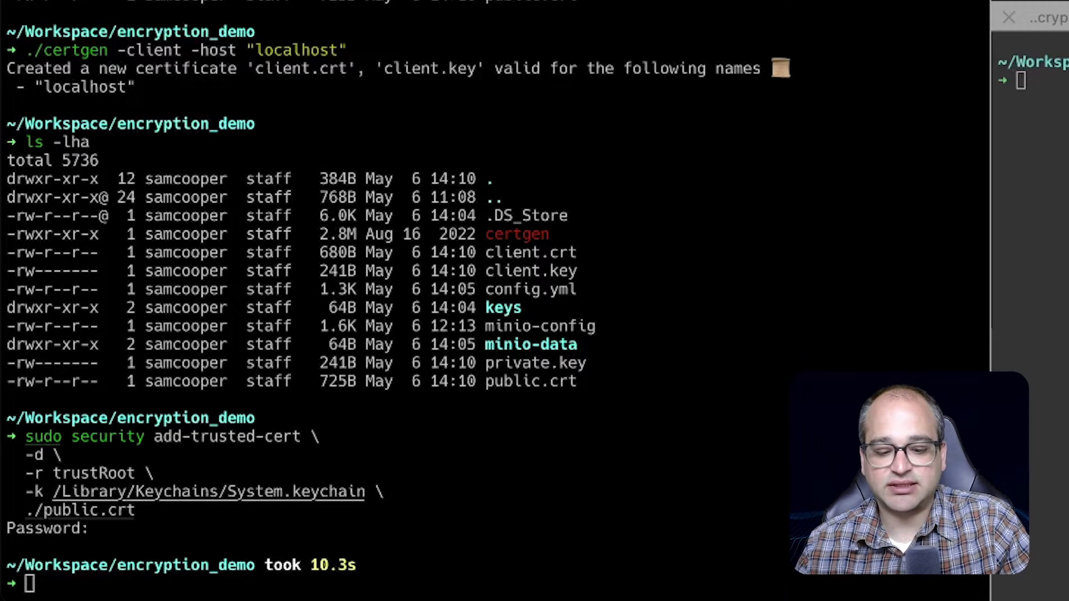
{"action": "type", "text": "kes identity of client.crt"}
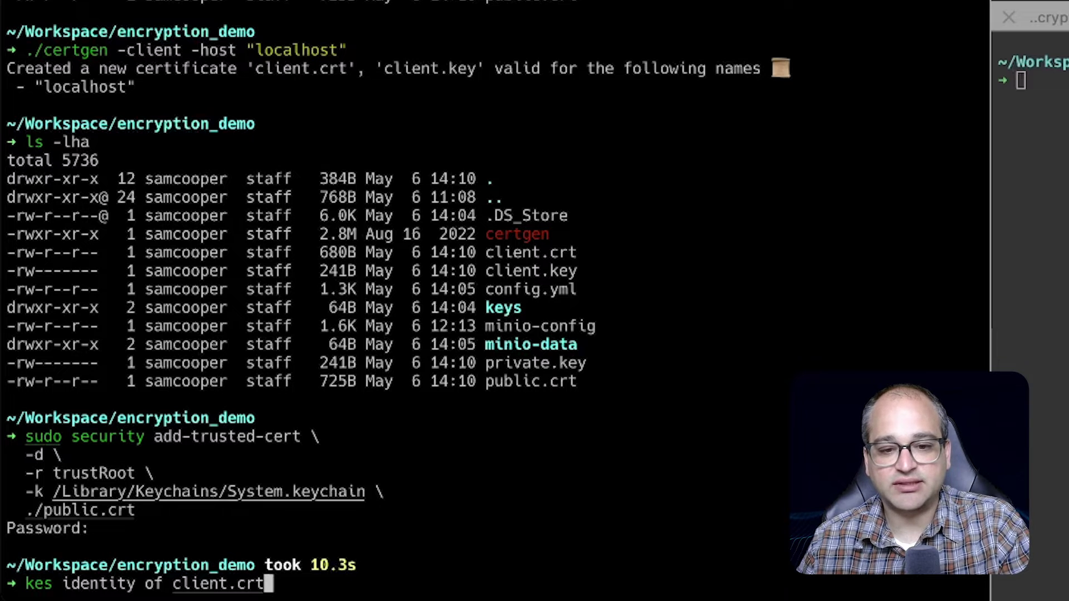
Step: Print the kes identity of client.crt on a cleared screen and copy the hash
{"action": "key", "text": "Return"}
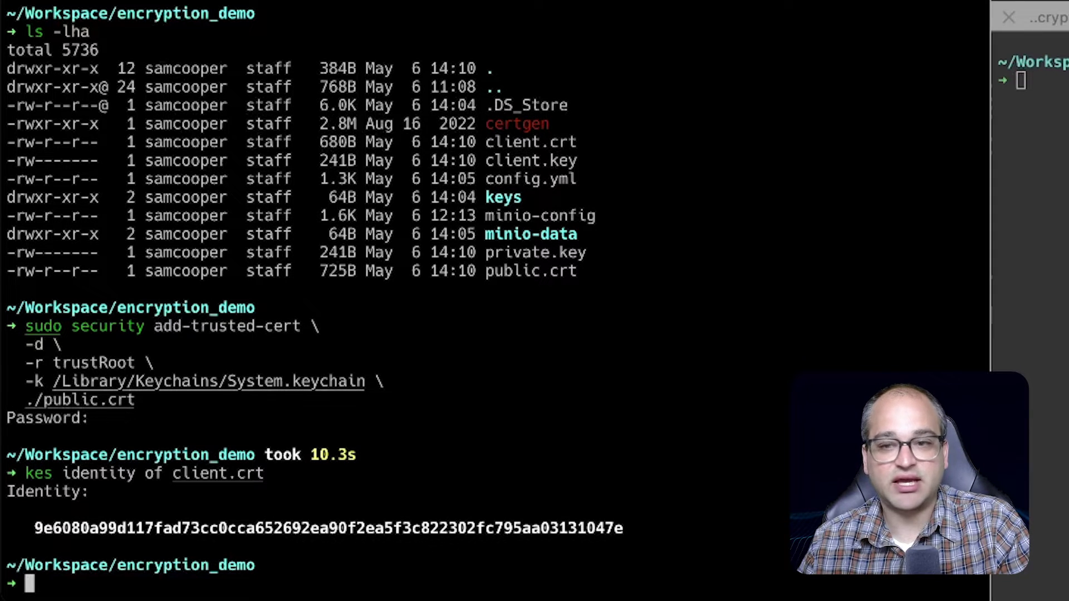
{"action": "key", "text": "ctrl+l"}
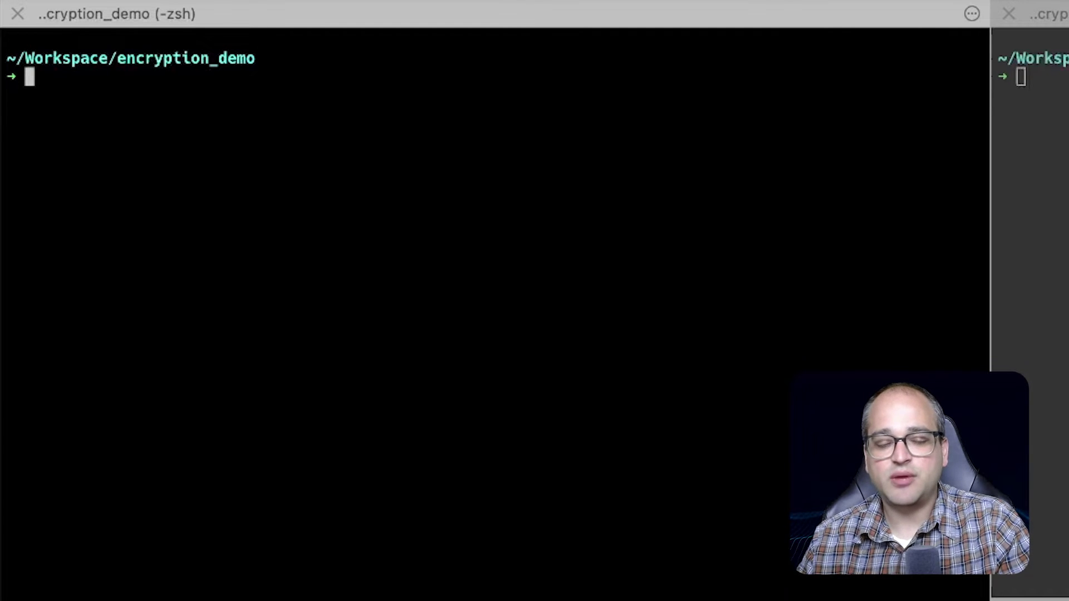
{"action": "type", "text": "kes identity of client.crt"}
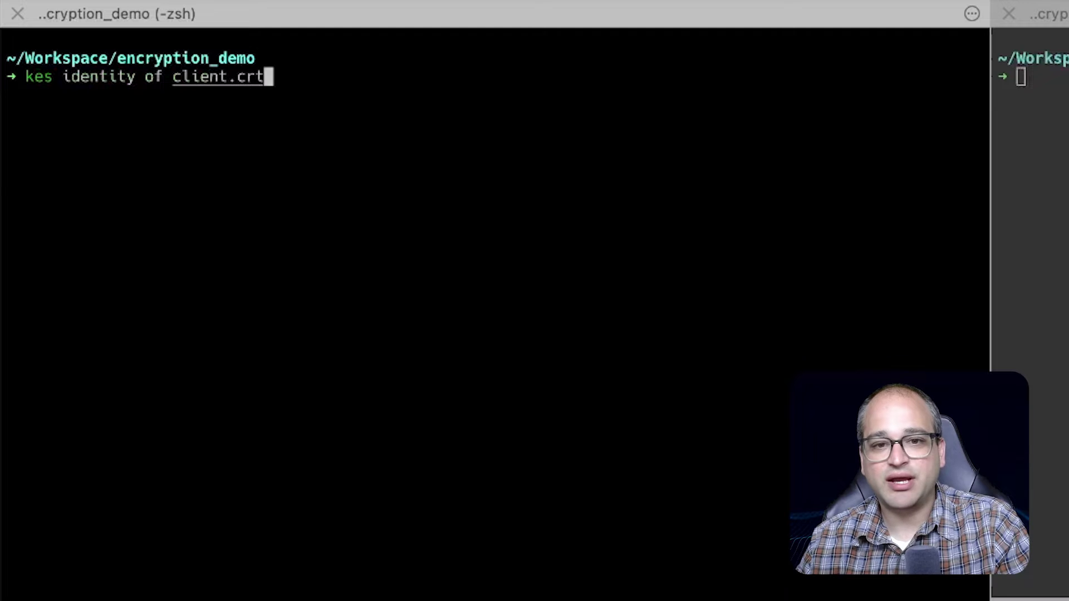
{"action": "key", "text": "Return"}
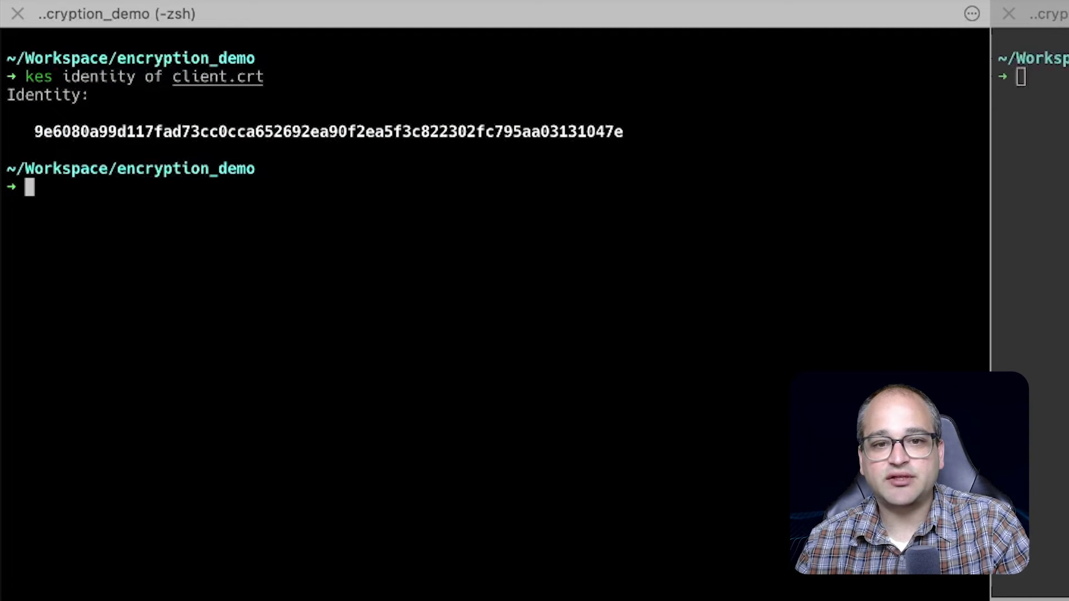
{"action": "double_click", "coordinate": [328, 131]}
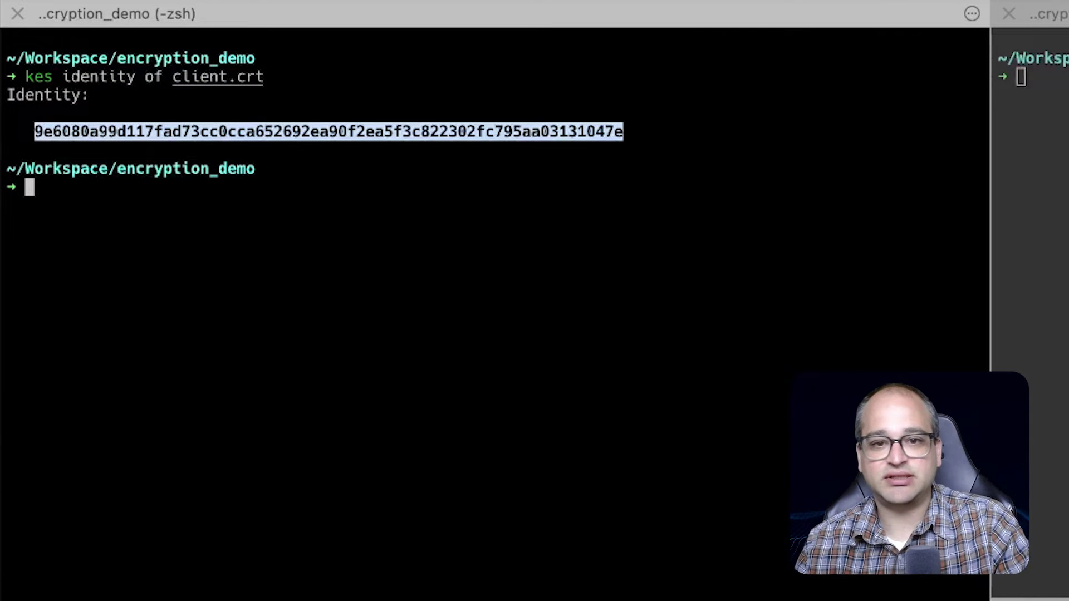
{"action": "left_click", "coordinate": [329, 251]}
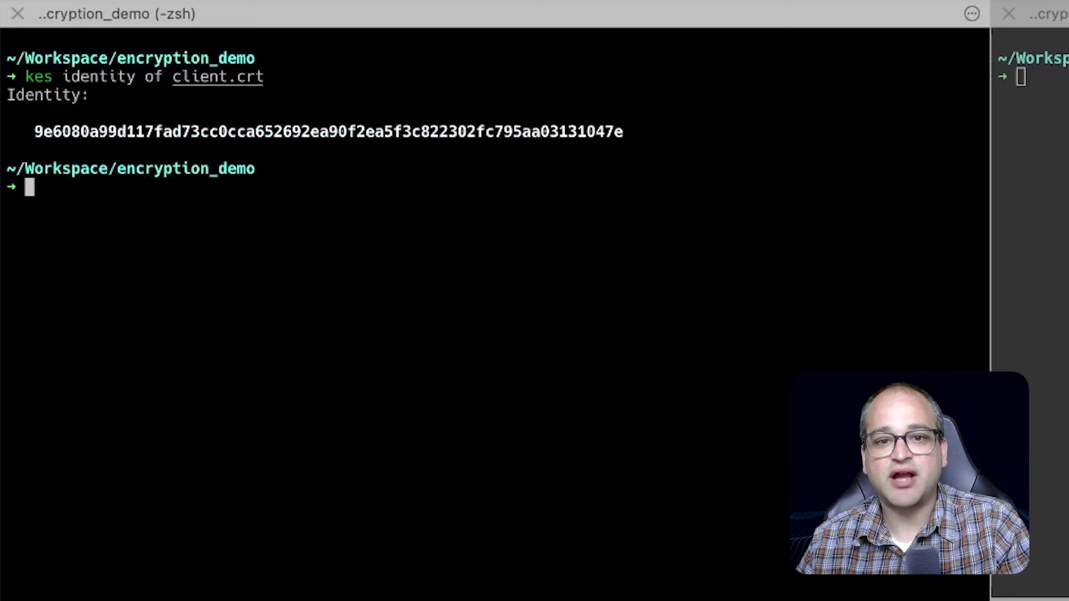
{"action": "type", "text": "vim"}
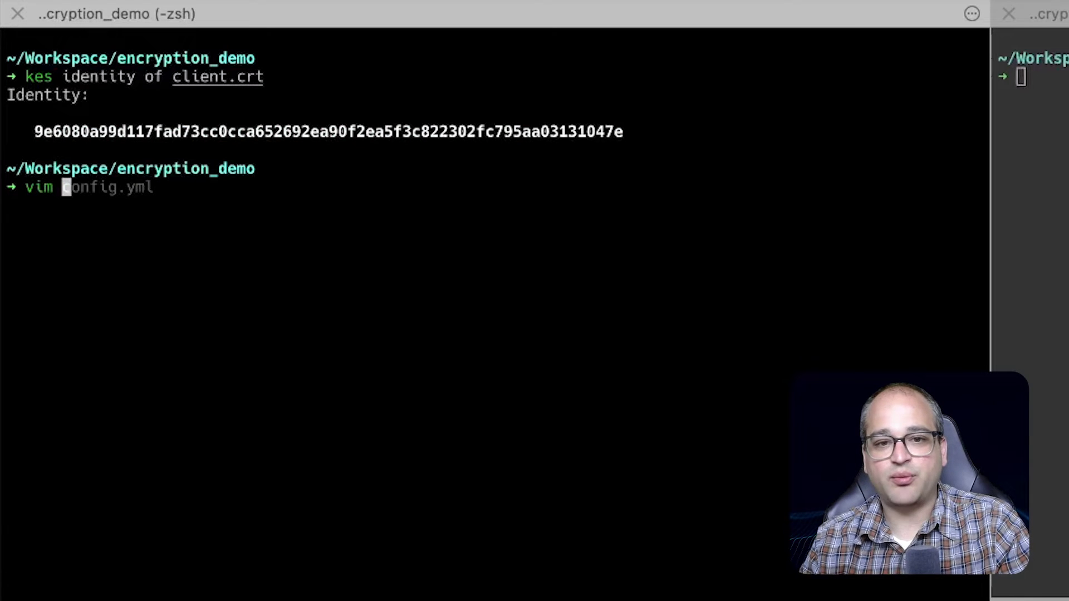
Step: In vim config.yml, paste the client.crt identity hash as admin identity before its # comment
{"action": "key", "text": "Right"}
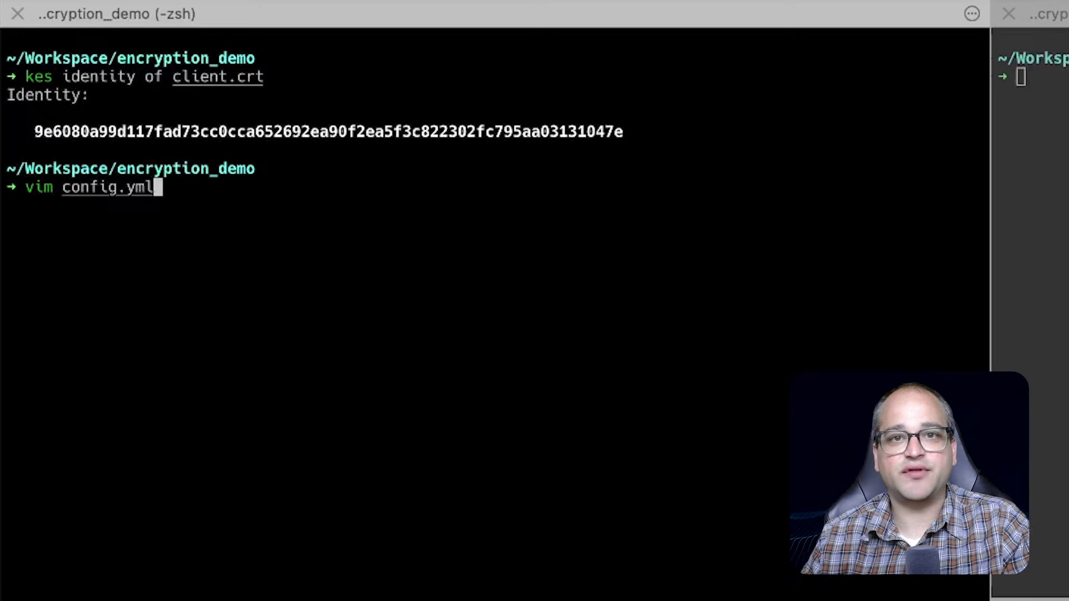
{"action": "key", "text": "Return"}
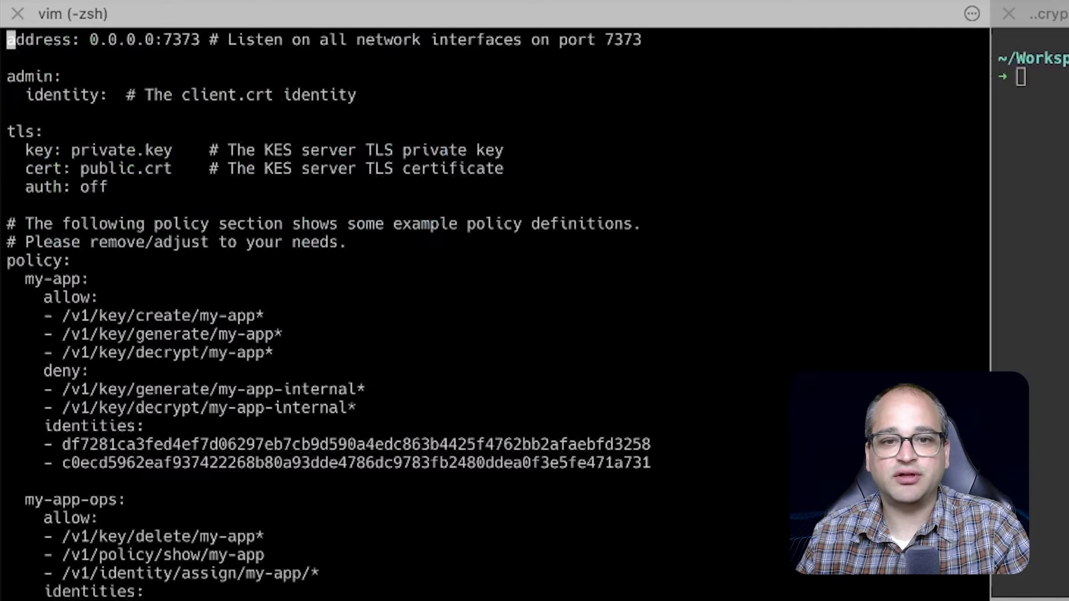
{"action": "key", "text": "j"}
{"action": "key", "text": "j"}
{"action": "key", "text": "j"}
{"action": "key", "text": "j"}
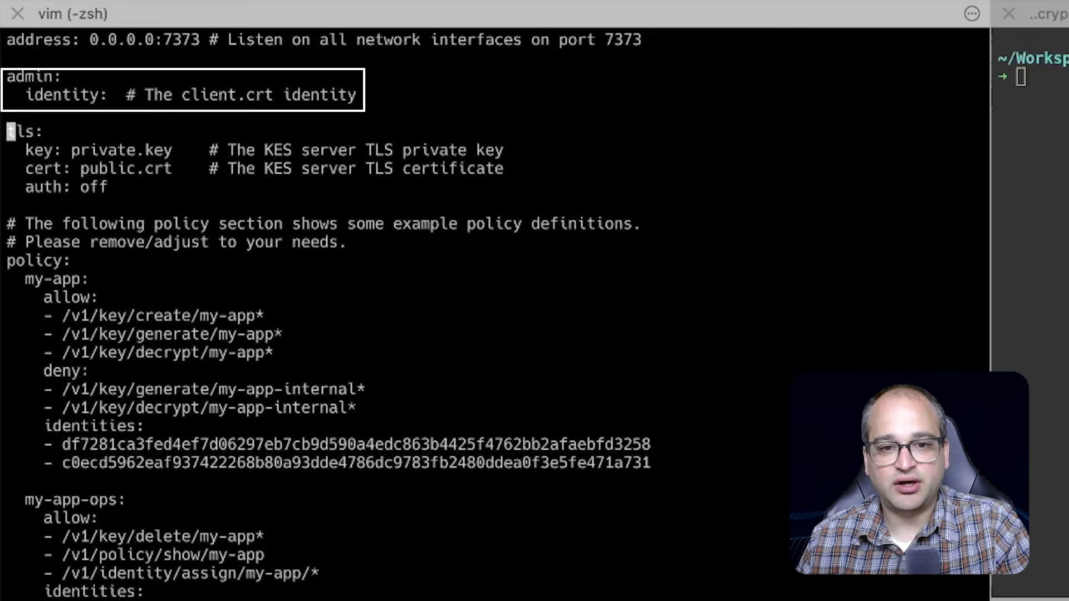
{"action": "key", "text": "j"}
{"action": "key", "text": "j"}
{"action": "key", "text": "k"}
{"action": "key", "text": "k"}
{"action": "key", "text": "k"}
{"action": "key", "text": "l"}
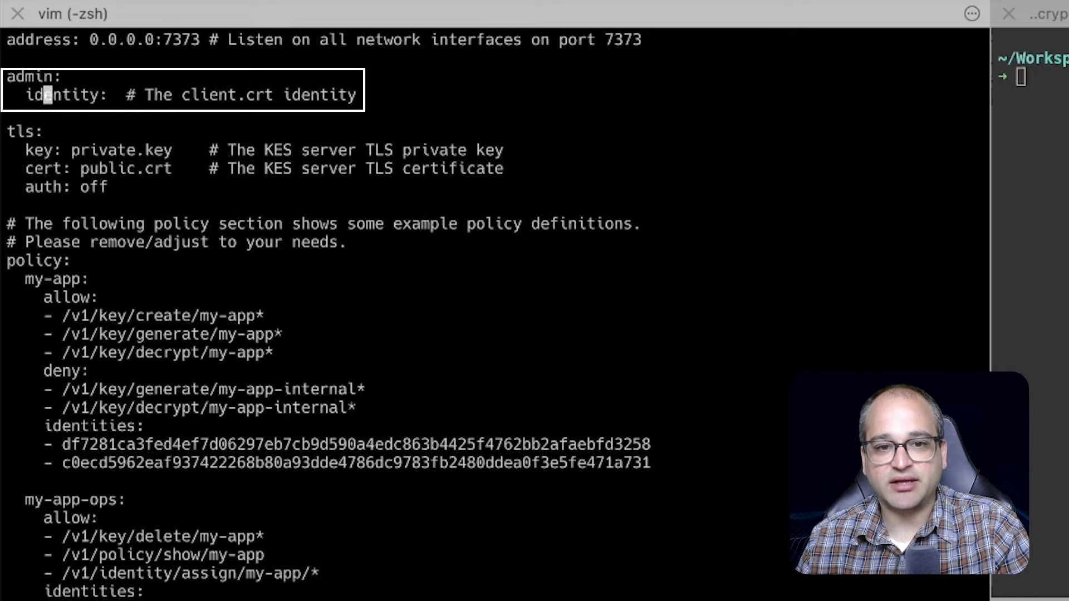
{"action": "key", "text": "w"}
{"action": "key", "text": "w"}
{"action": "key", "text": "l"}
{"action": "key", "text": "l"}
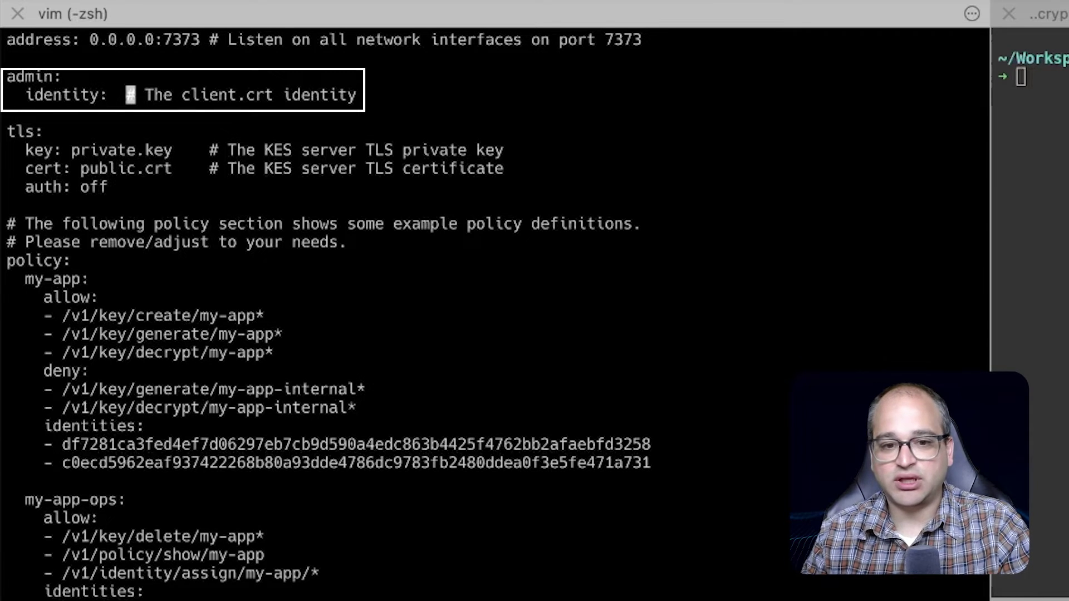
{"action": "key", "text": "P"}
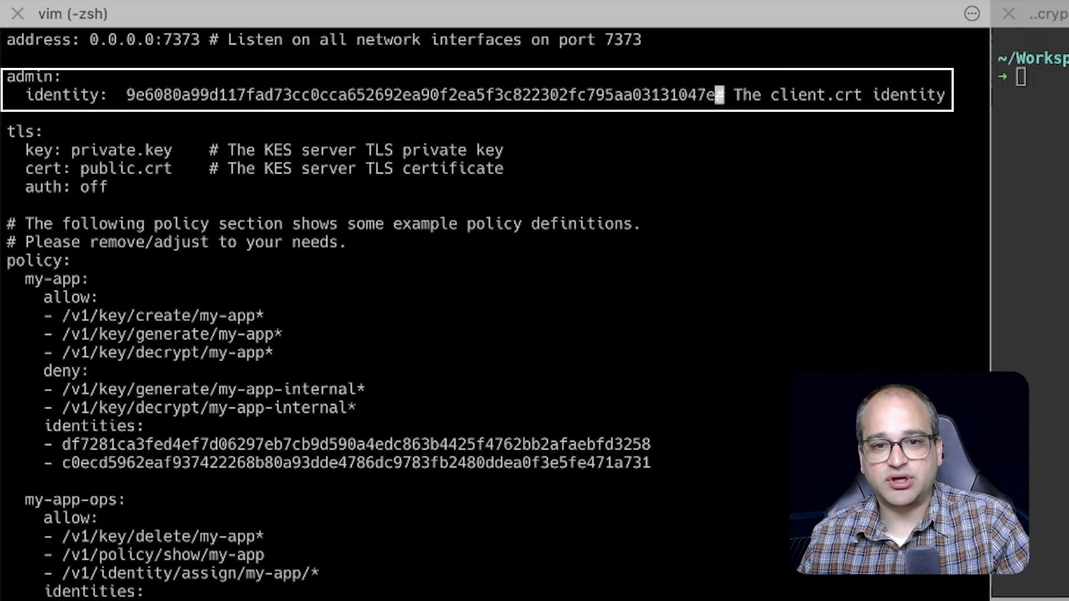
{"action": "key", "text": "Escape"}
{"action": "key", "text": "j"}
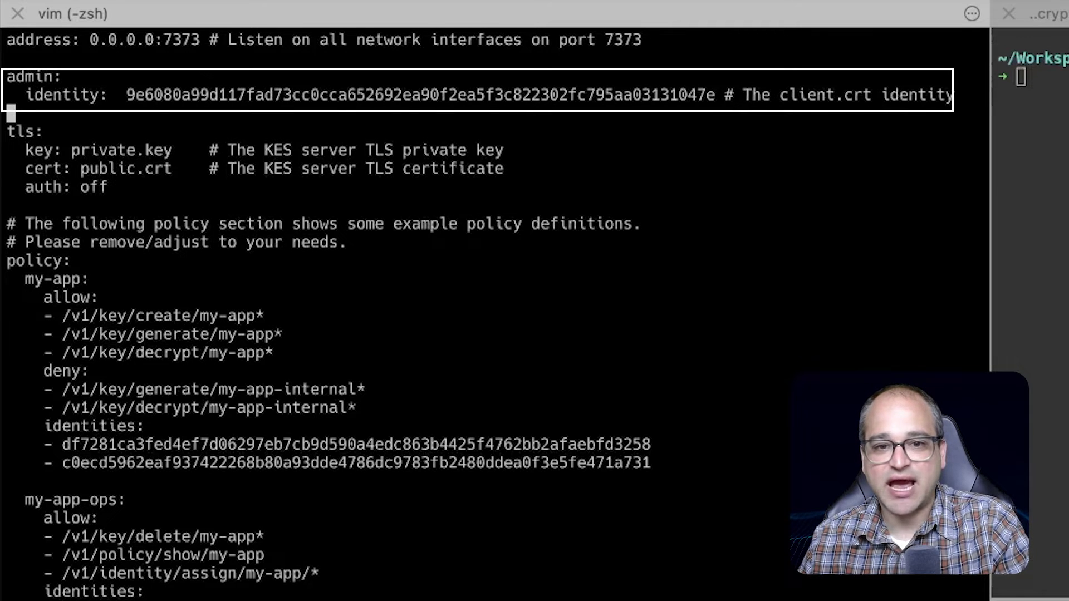
{"action": "key", "text": "k"}
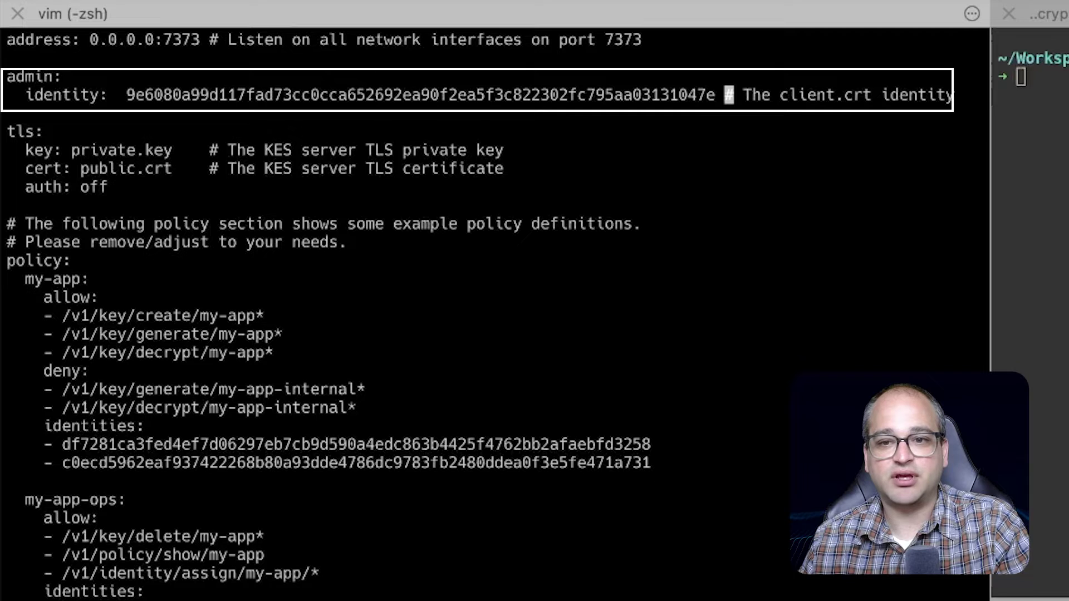
Step: Review the address line, the tls private.key/public.crt settings and the policy section
{"action": "key", "text": "k"}
{"action": "key", "text": "k"}
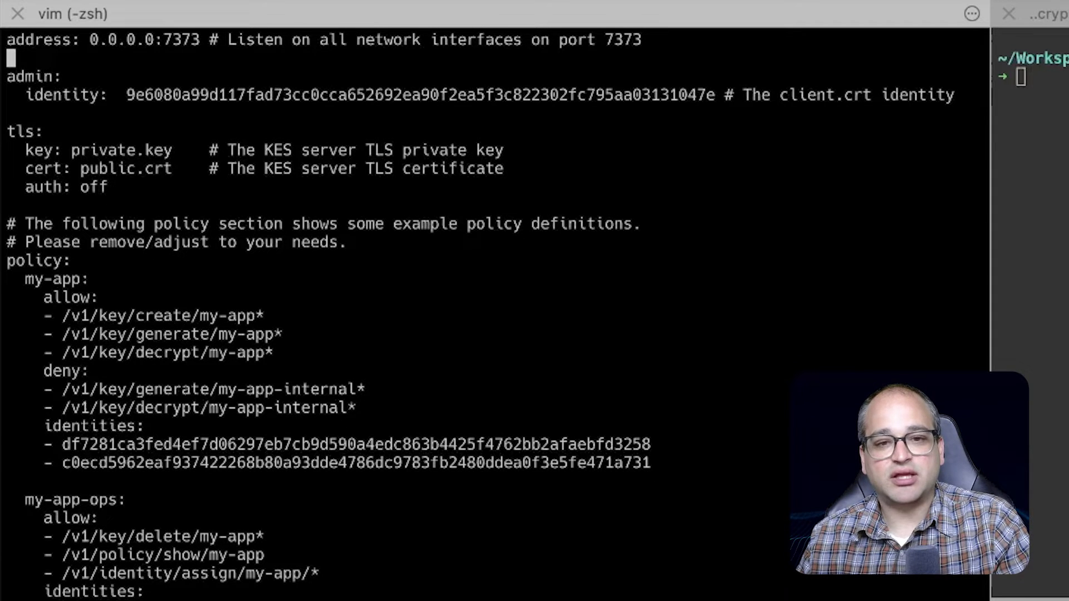
{"action": "key", "text": "k"}
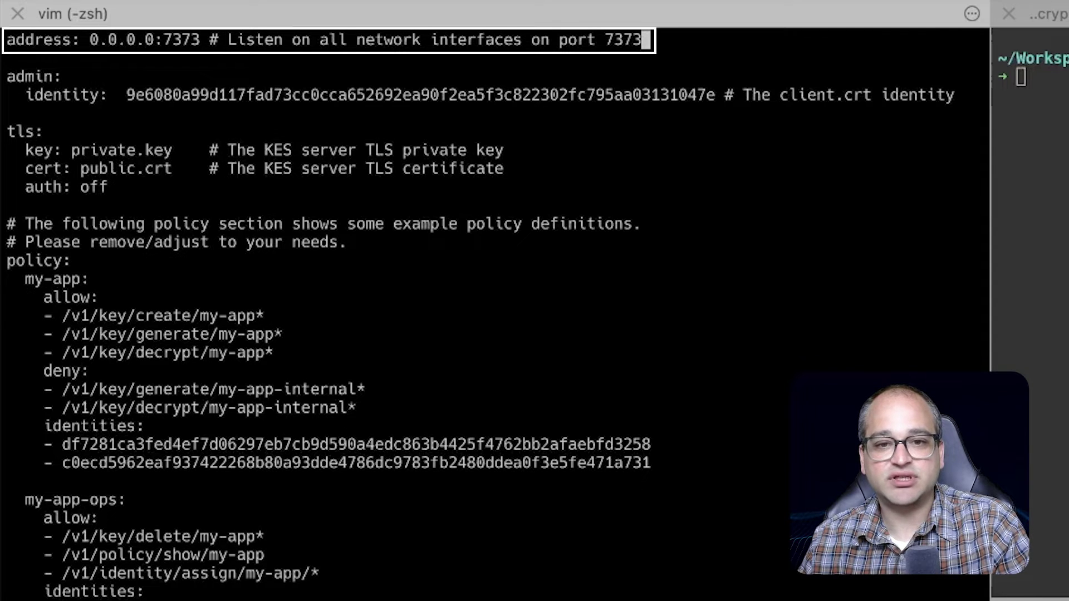
{"action": "key", "text": "j"}
{"action": "key", "text": "j"}
{"action": "key", "text": "j"}
{"action": "key", "text": "k"}
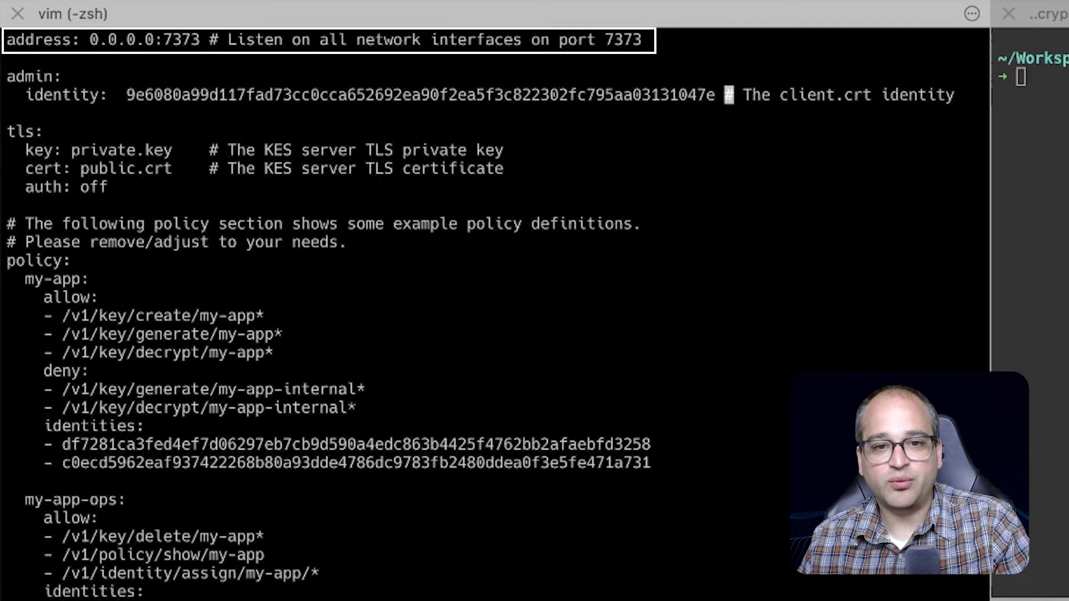
{"action": "key", "text": "j"}
{"action": "key", "text": "j"}
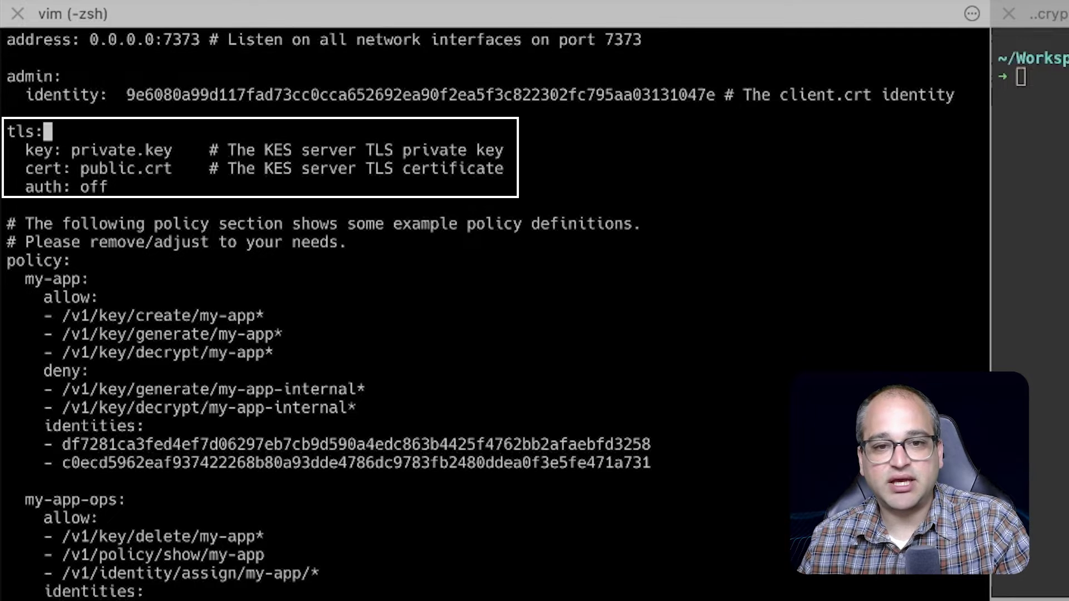
{"action": "key", "text": "j"}
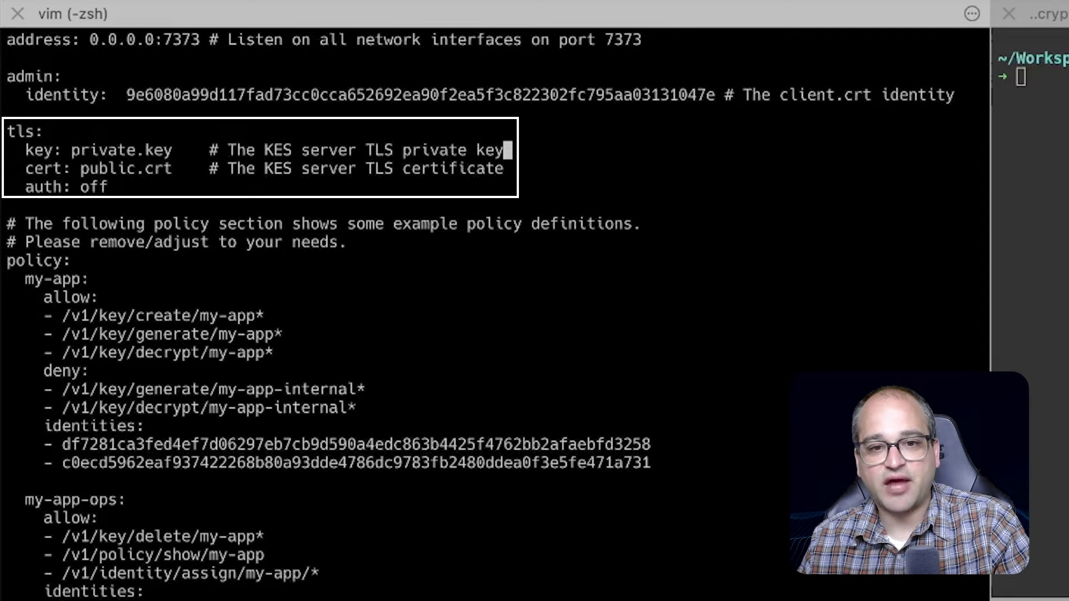
{"action": "key", "text": "j"}
{"action": "key", "text": "j"}
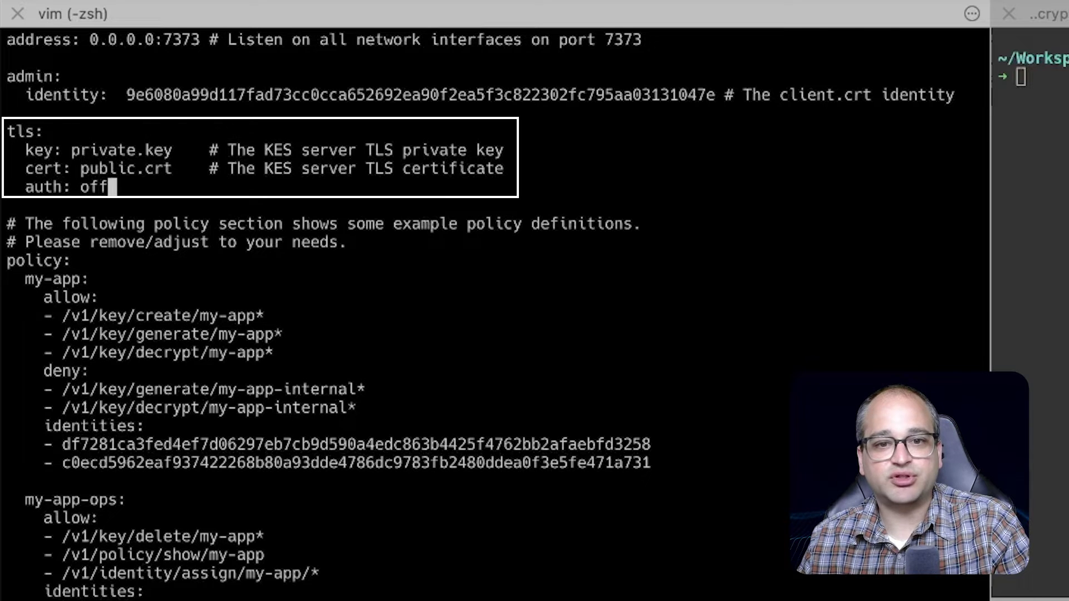
{"action": "key", "text": "j"}
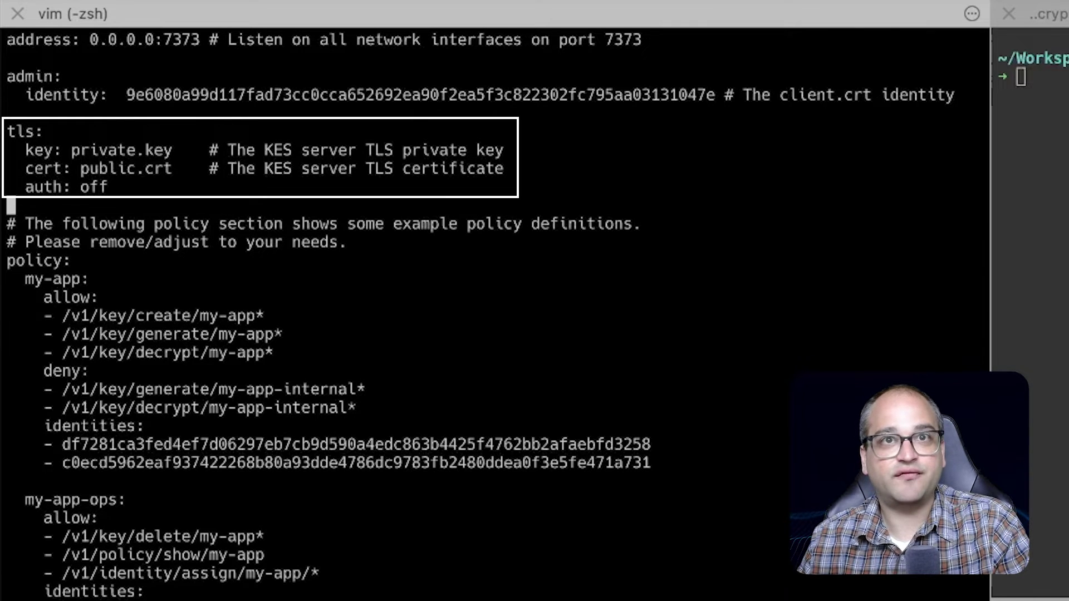
{"action": "key", "text": "j"}
{"action": "key", "text": "j"}
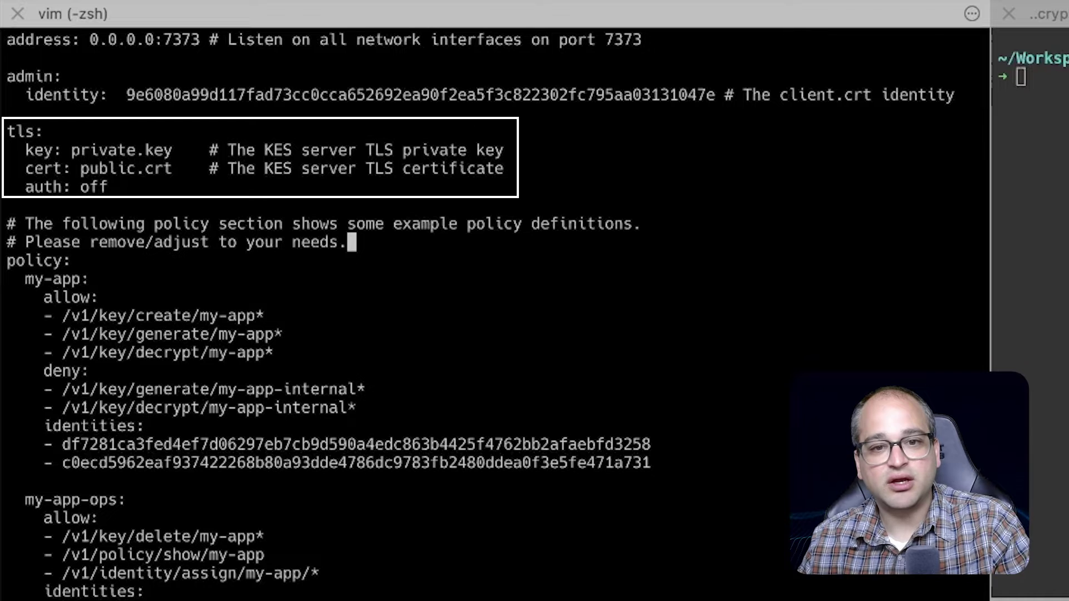
{"action": "key", "text": "j"}
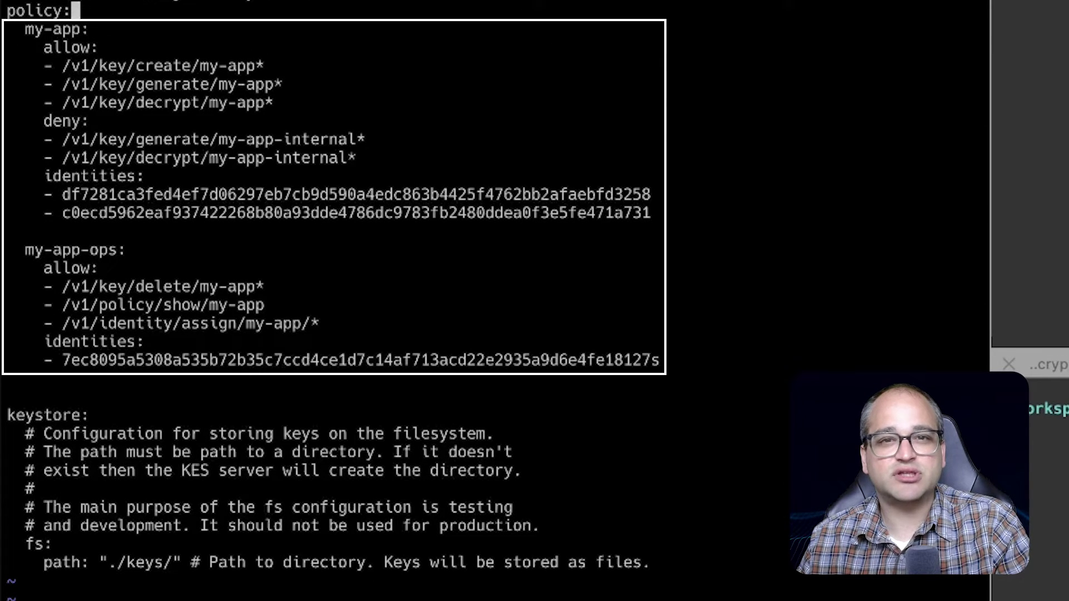
{"action": "key", "text": "j"}
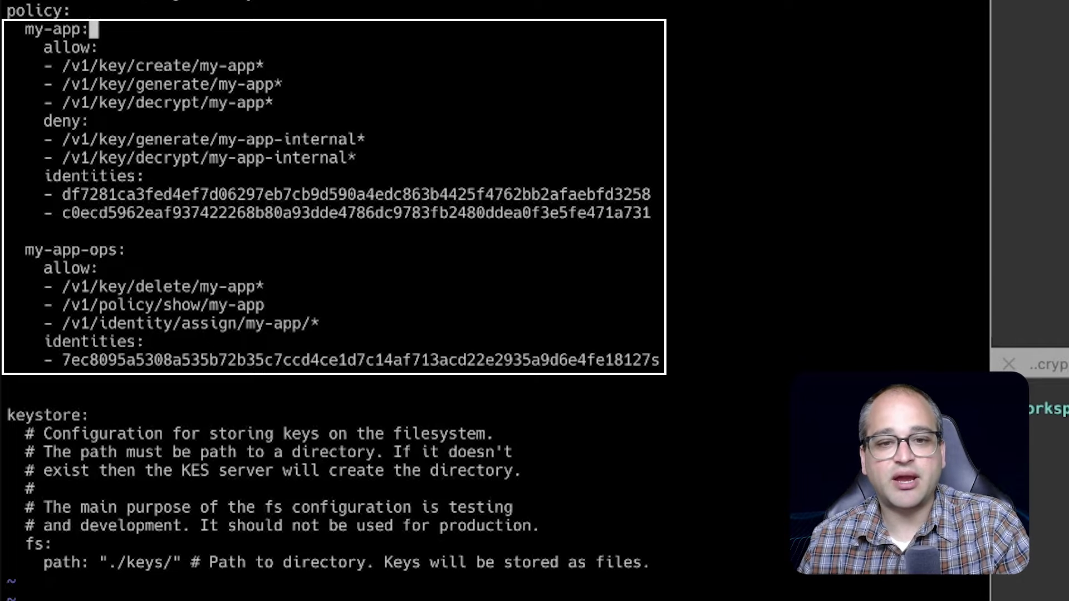
{"action": "key", "text": "h"}
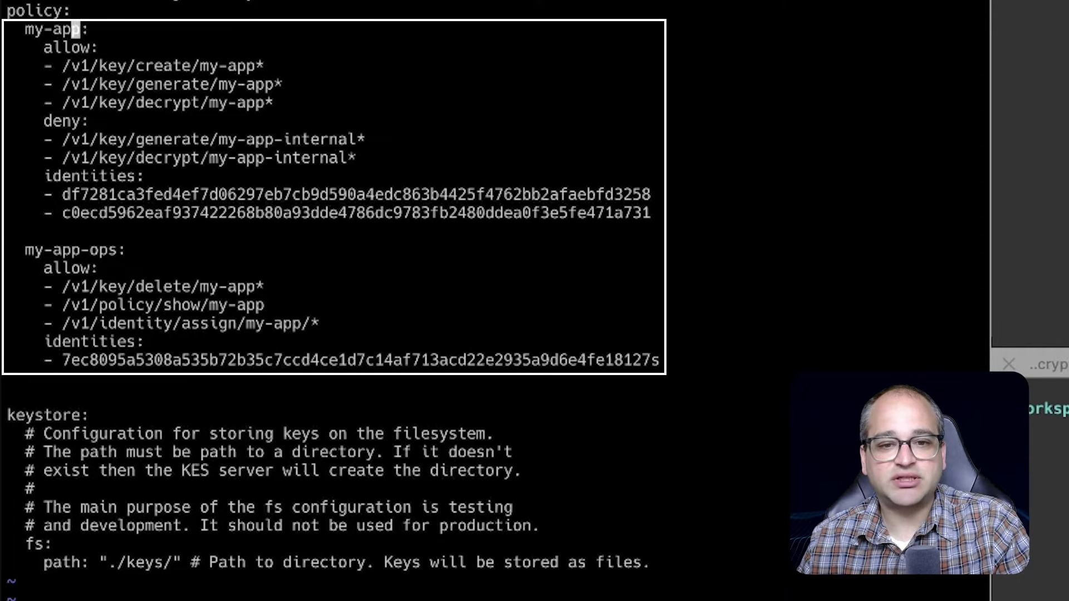
{"action": "key", "text": "l"}
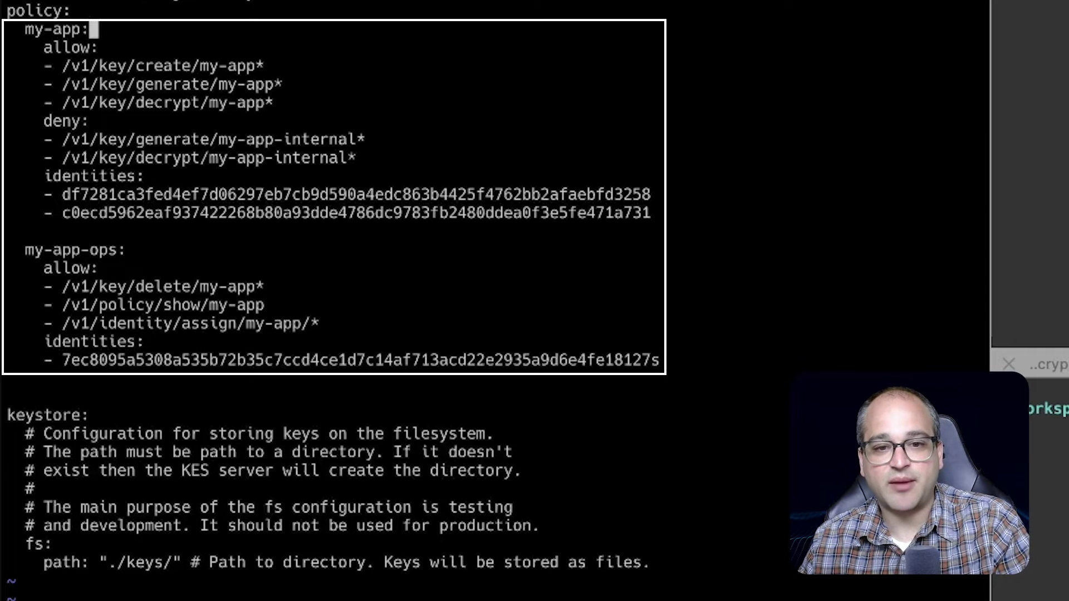
{"action": "key", "text": "j"}
{"action": "key", "text": "j"}
{"action": "key", "text": "j"}
{"action": "key", "text": "j"}
{"action": "key", "text": "j"}
{"action": "key", "text": "j"}
{"action": "key", "text": "j"}
{"action": "key", "text": "j"}
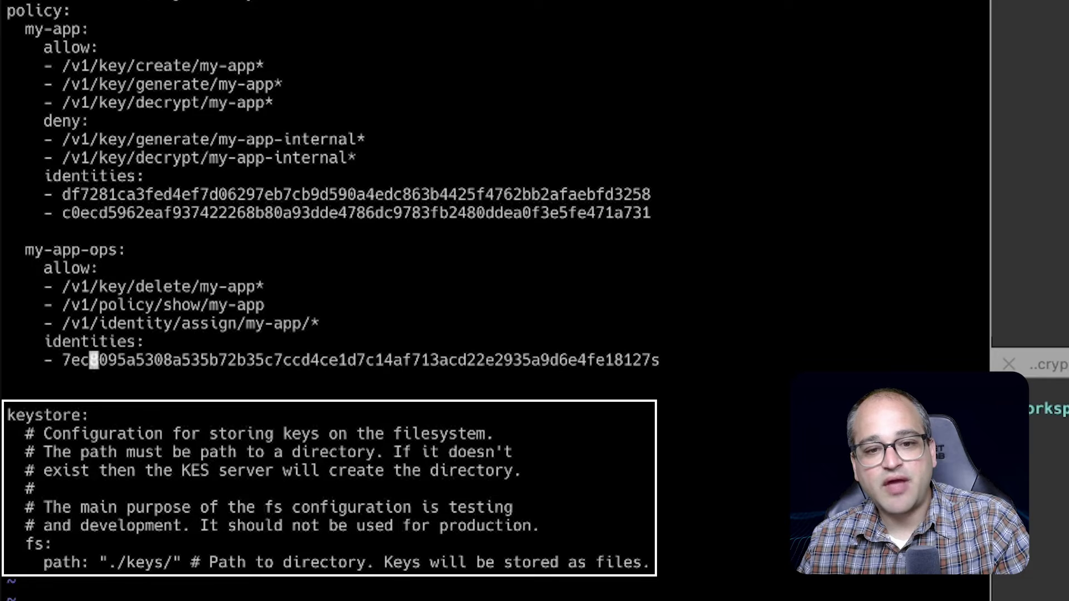
{"action": "key", "text": "j"}
{"action": "key", "text": "j"}
{"action": "key", "text": "j"}
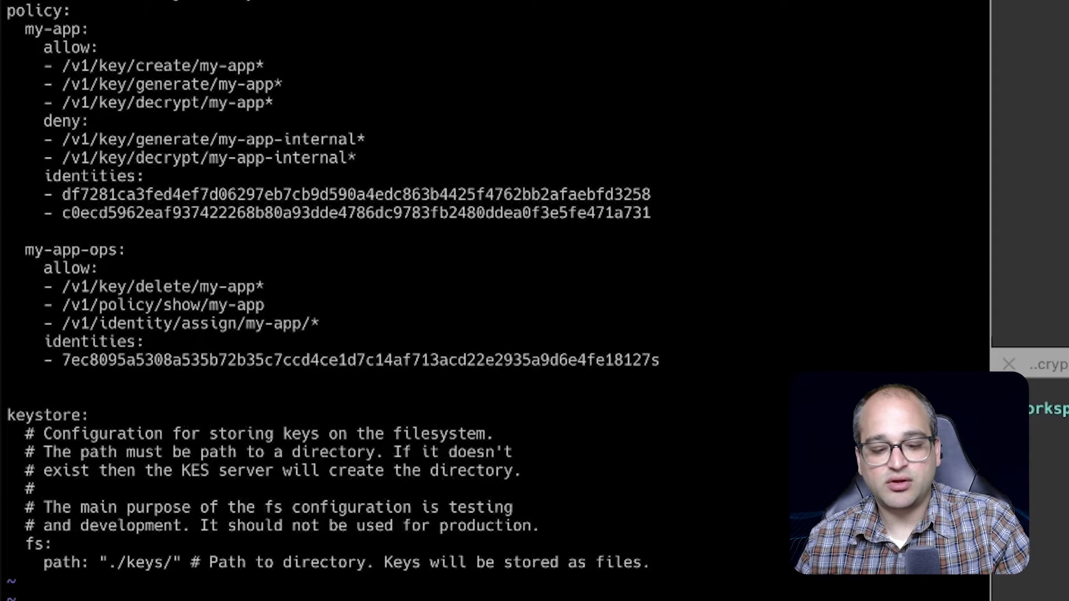
{"action": "type", "text": ":q"}
{"action": "key", "text": "Return"}
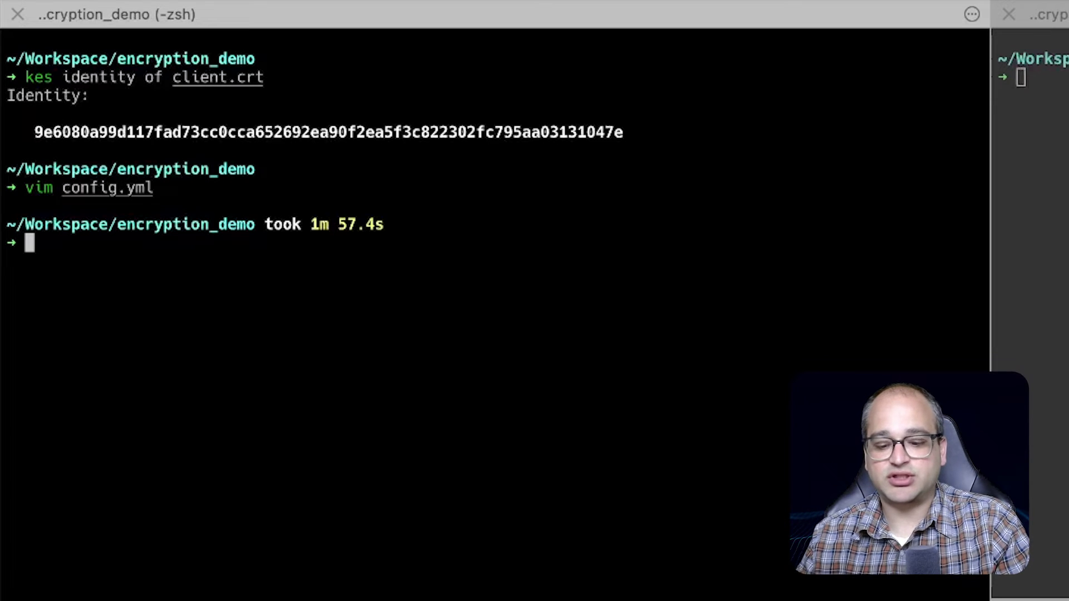
{"action": "type", "text": "kes"}
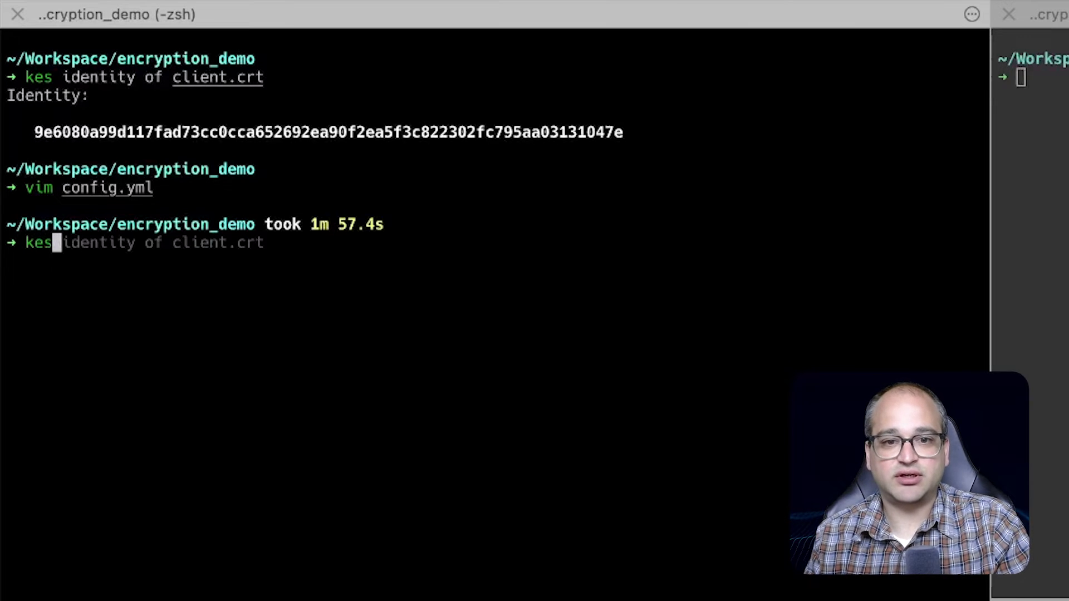
{"action": "type", "text": " server"}
Step: Start the KES server with 'kes server --config config.yml'
{"action": "key", "text": "Right"}
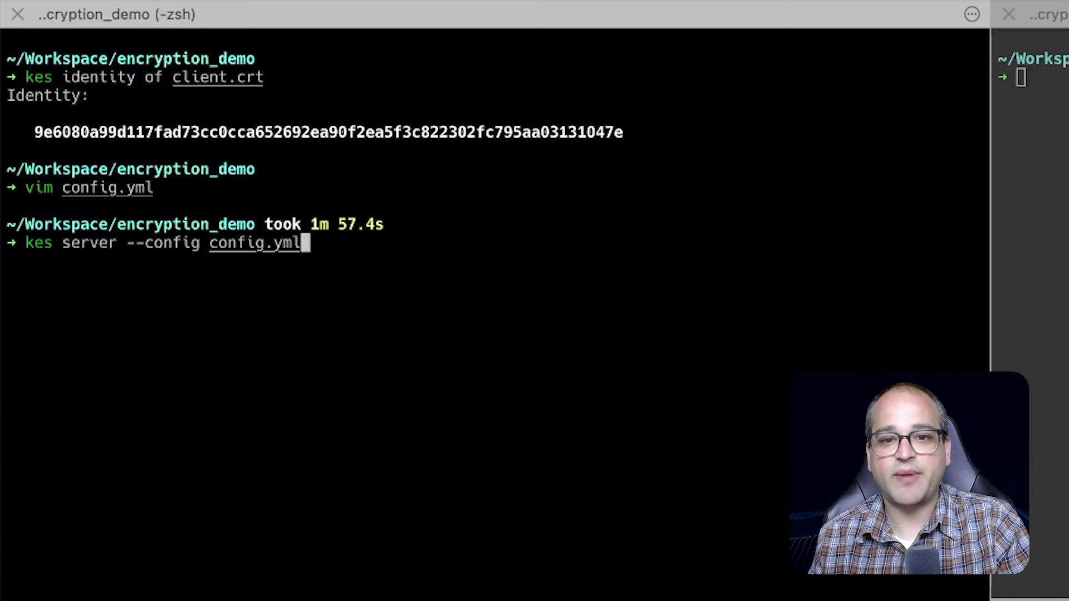
{"action": "key", "text": "Return"}
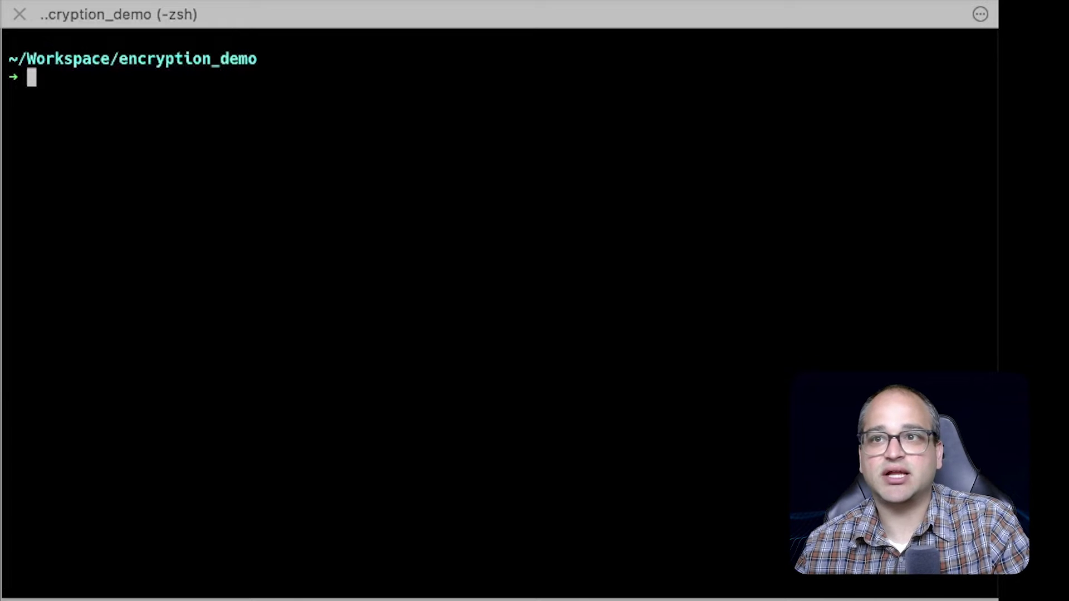
{"action": "key", "text": "super+Tab"}
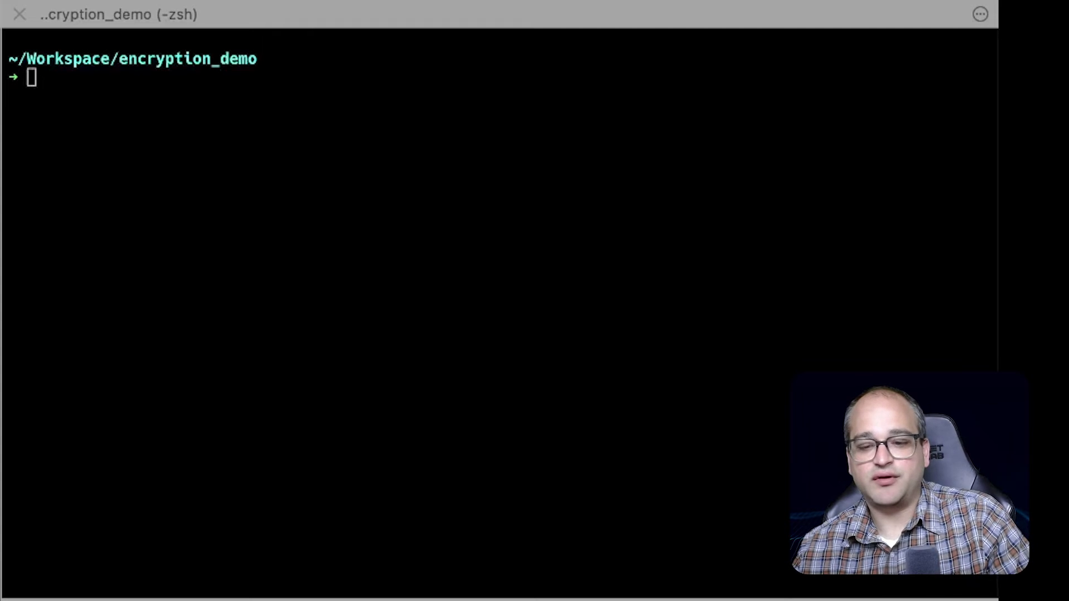
{"action": "key", "text": "super+Tab"}
{"action": "type", "text": "export KES_SERVER=https://127.0.0.1:7373"}
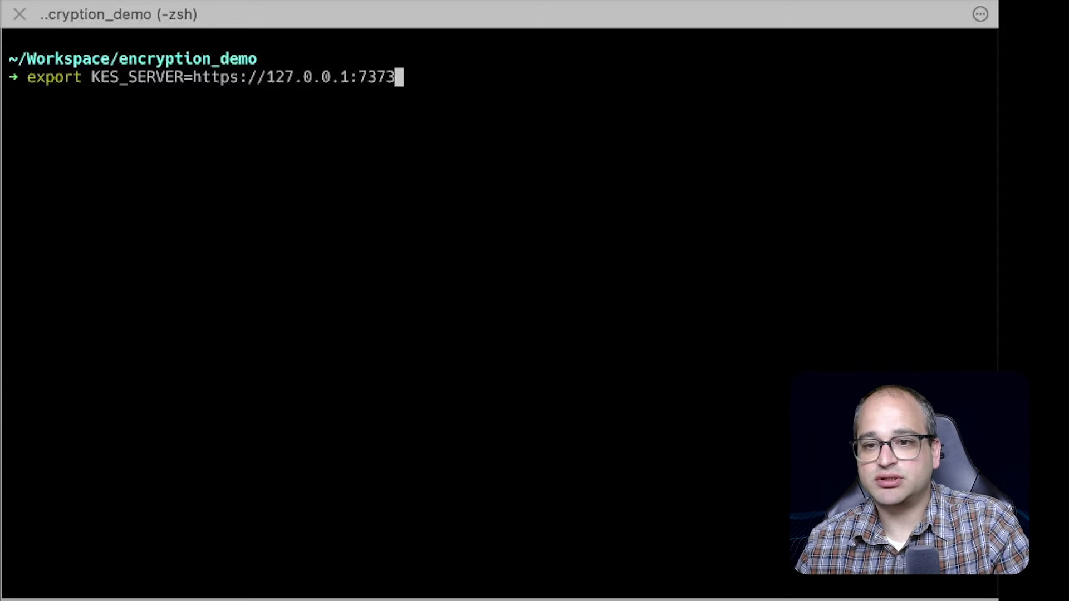
{"action": "key", "text": "Return"}
{"action": "key", "text": "super+Tab"}
{"action": "key", "text": "super+Tab"}
{"action": "type", "text": "export KES_CLIENT_CERT=\"./client.crt\""}
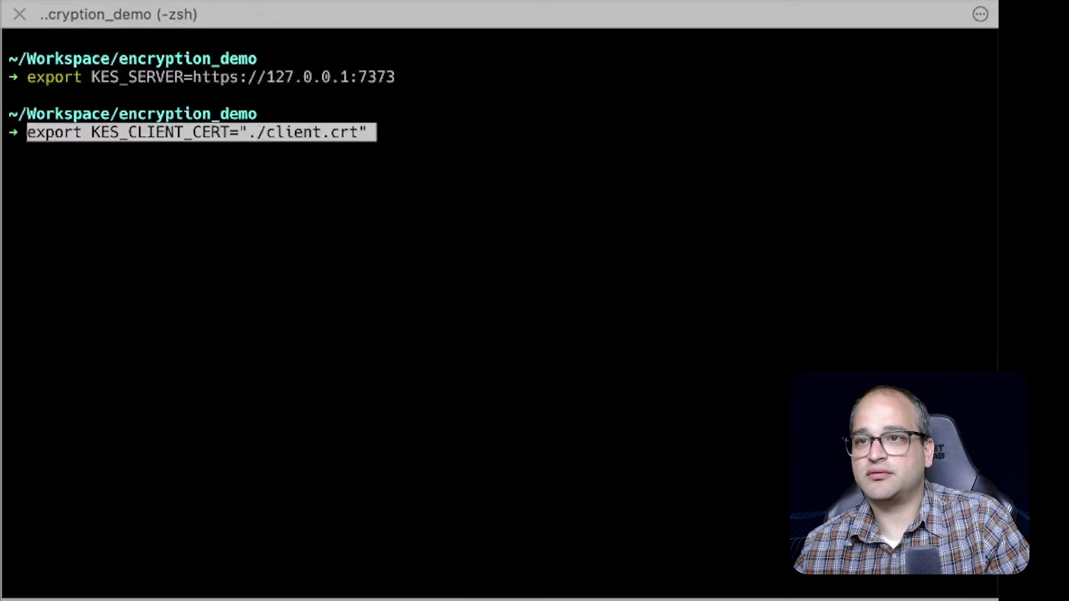
{"action": "key", "text": "Return"}
{"action": "type", "text": "export KES_CLIENT_KEY=\"./client.key\""}
{"action": "key", "text": "Return"}
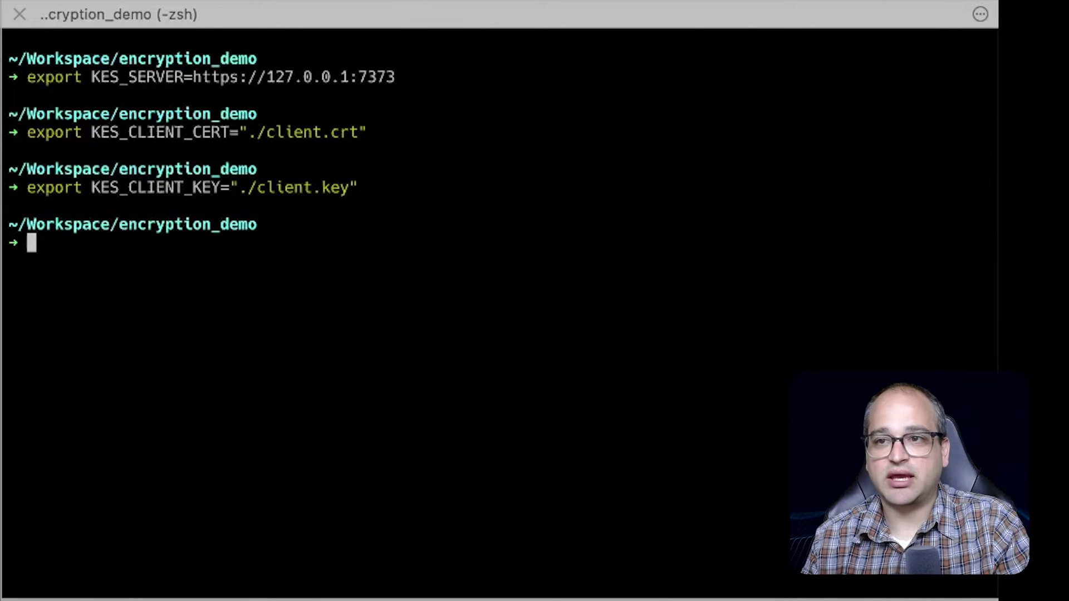
{"action": "type", "text": "kes ke"}
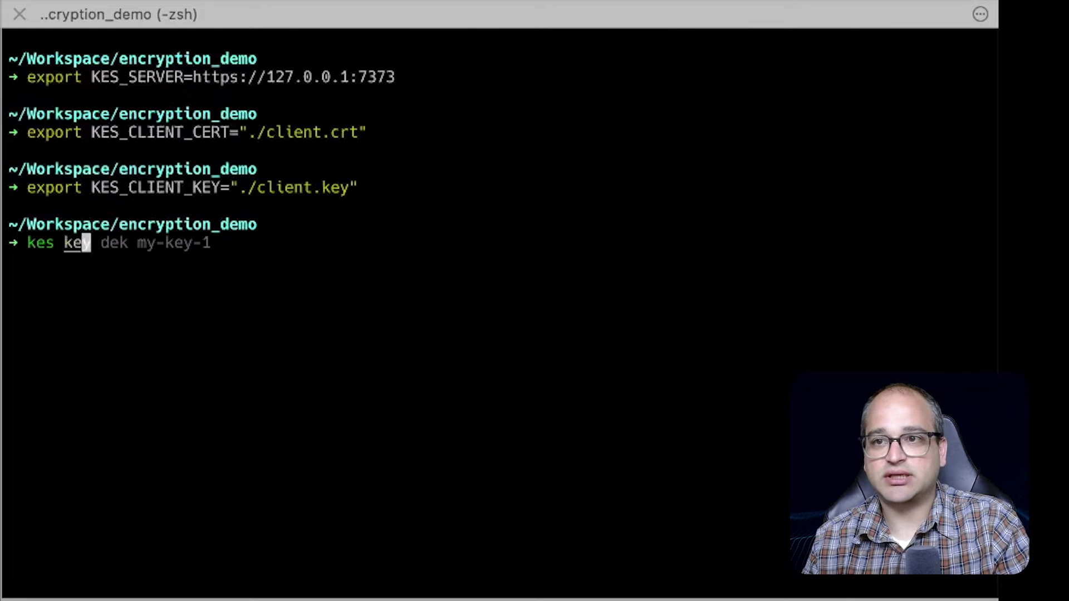
{"action": "type", "text": "y create"}
Step: Create the secret key my-key-1 with 'kes key create' and confirm it in the KES server log
{"action": "key", "text": "Right"}
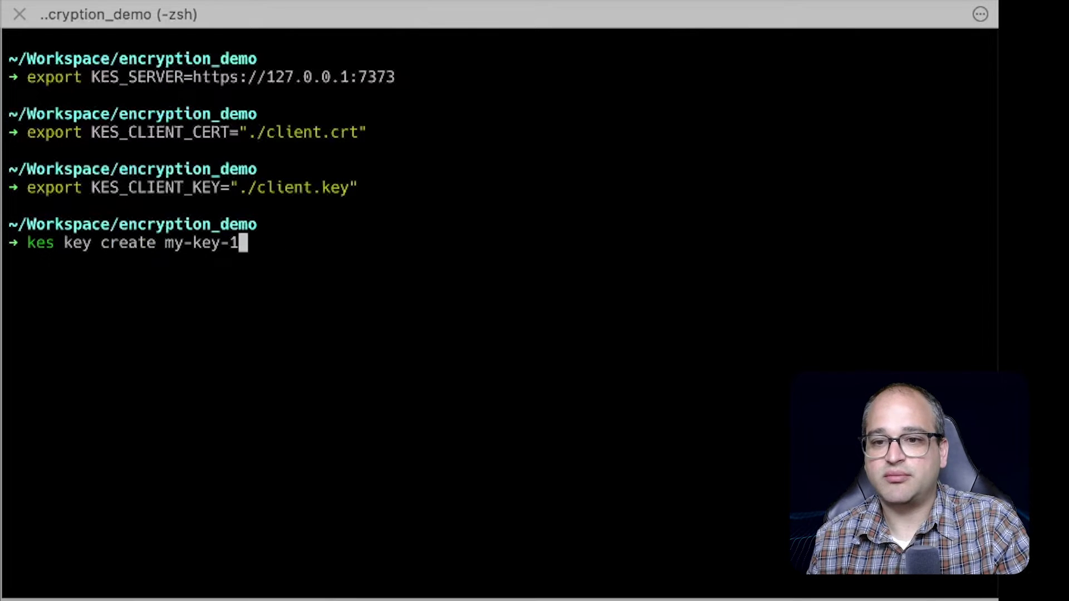
{"action": "key", "text": "Return"}
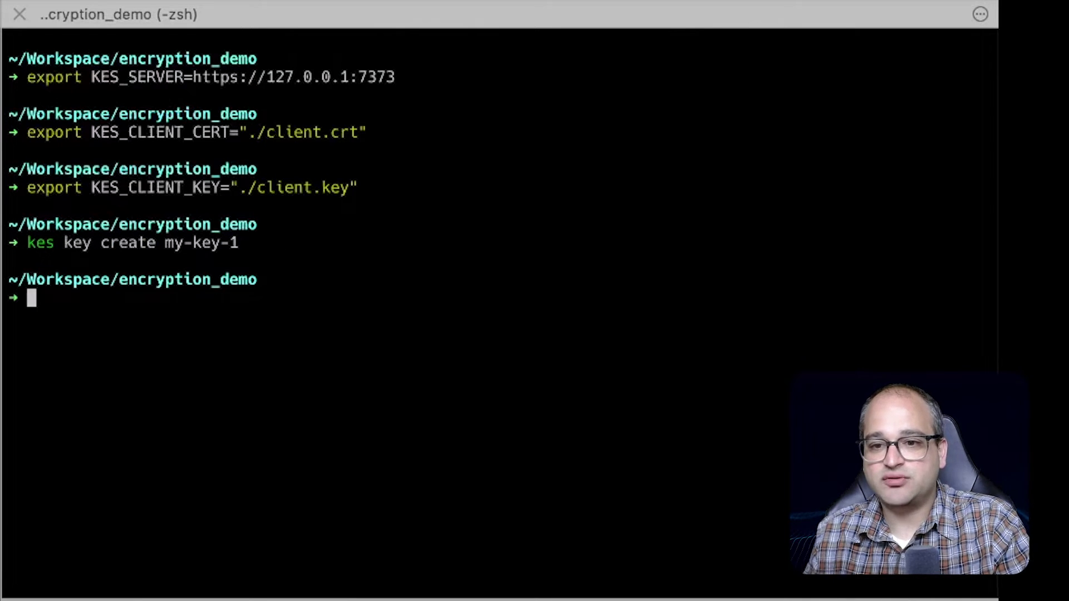
{"action": "key", "text": "super+shift+bracketleft"}
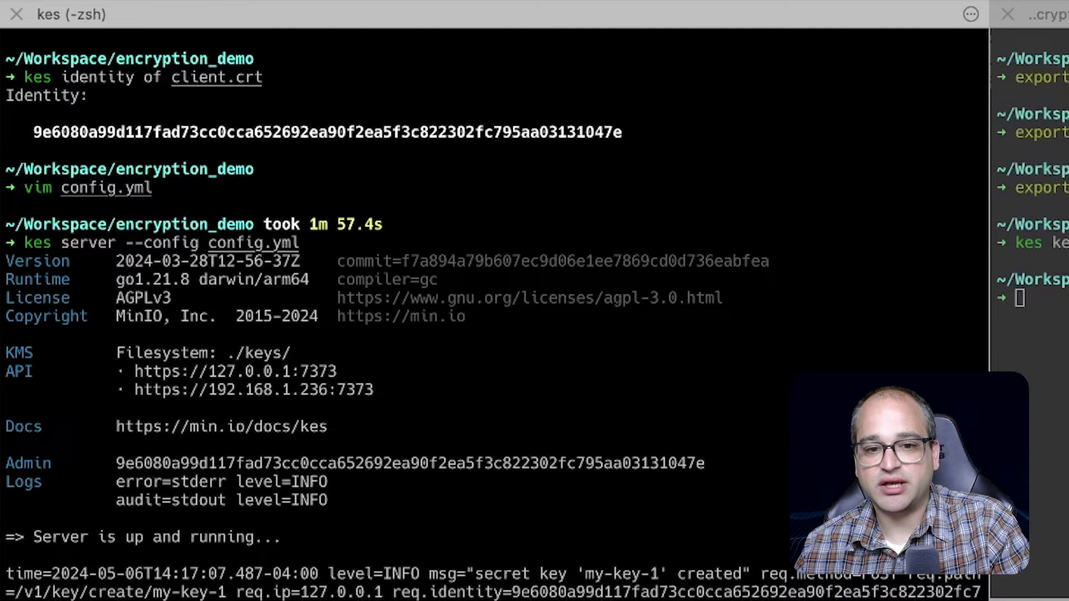
{"action": "key", "text": "super+bracketright"}
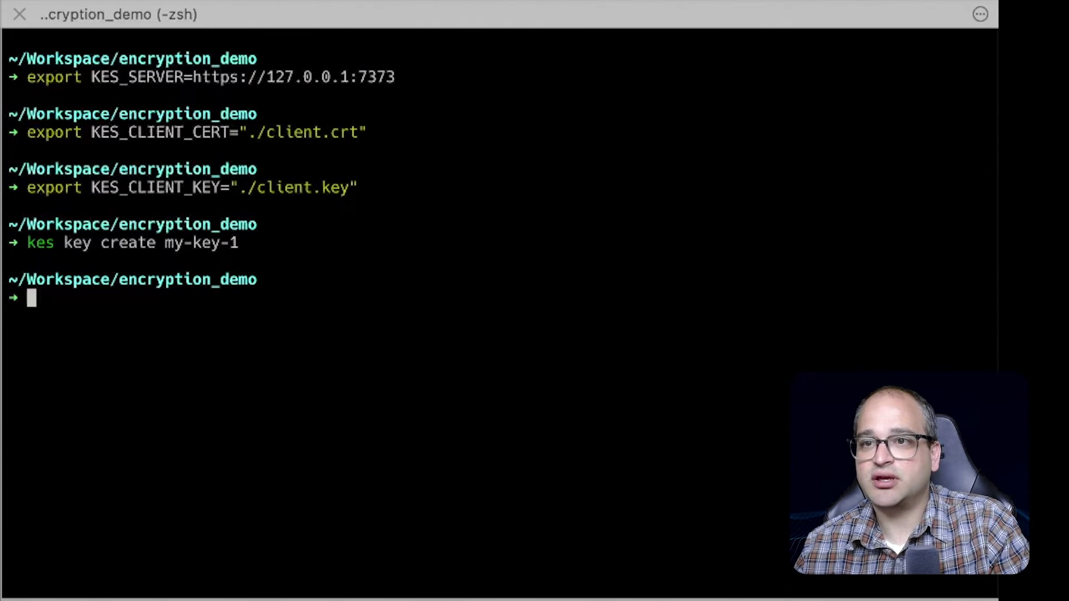
{"action": "type", "text": "ls -"}
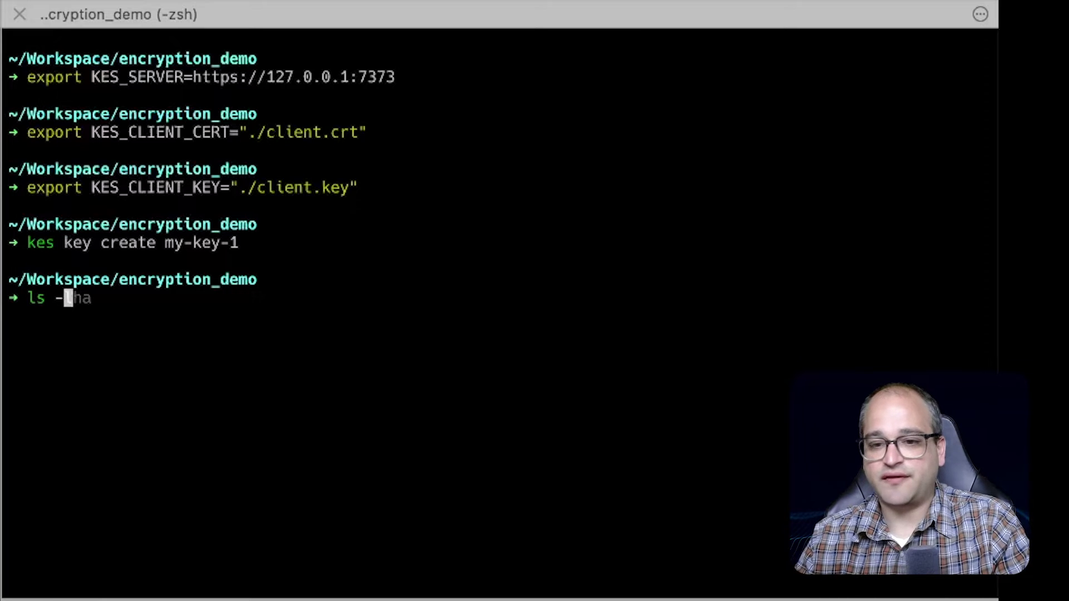
{"action": "type", "text": "lhave"}
Step: List the ./keys folder with ls -lha, showing the 208-byte my-key-1 file
{"action": "key", "text": "BackSpace"}
{"action": "key", "text": "BackSpace"}
{"action": "key", "text": "BackSpace"}
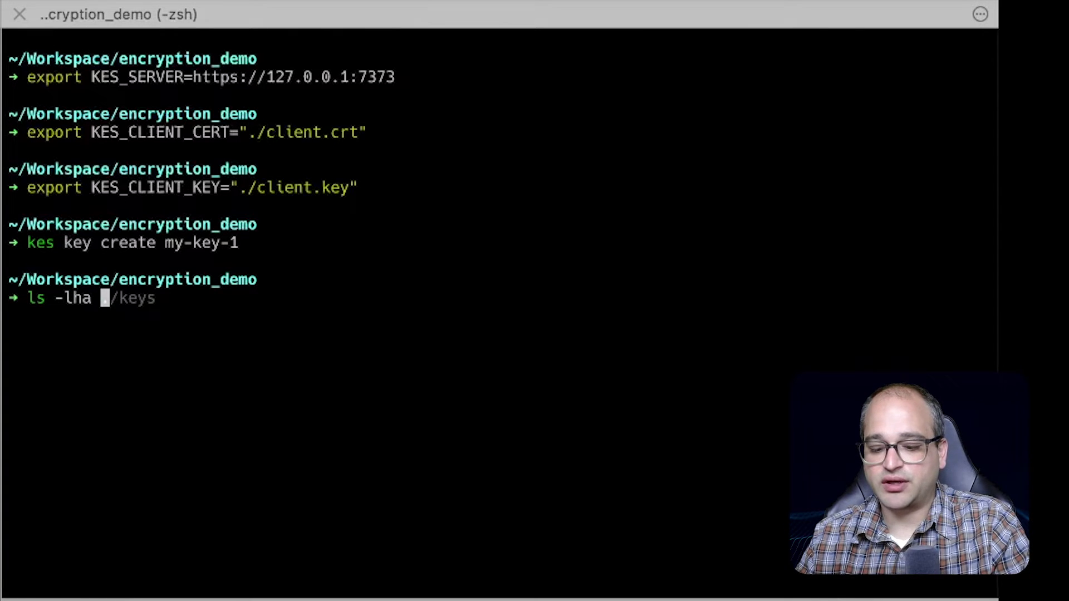
{"action": "type", "text": "./"}
{"action": "key", "text": "BackSpace"}
{"action": "type", "text": "k"}
{"action": "key", "text": "BackSpace"}
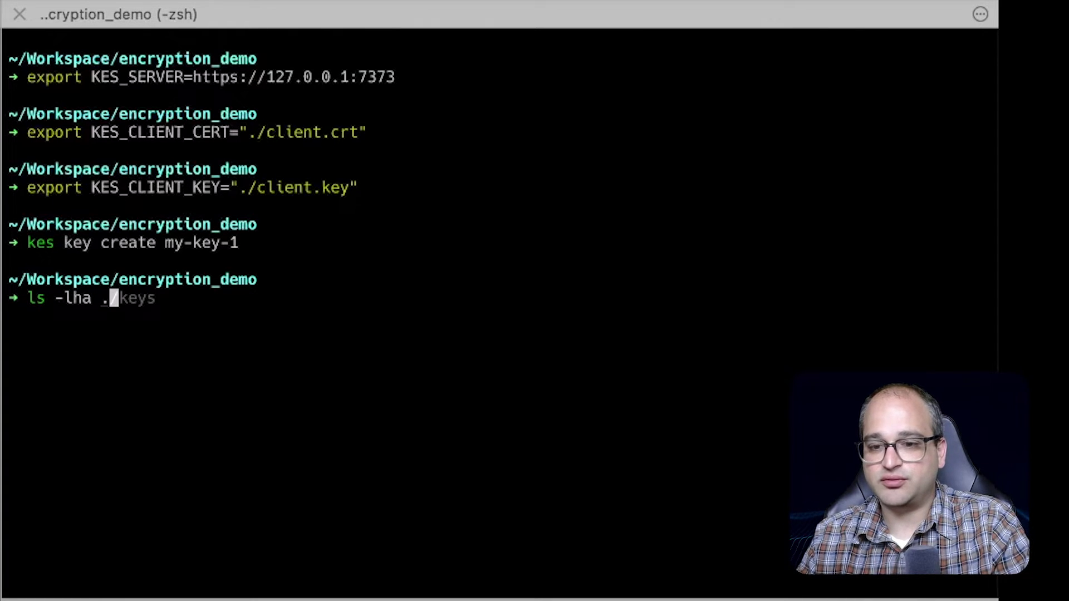
{"action": "type", "text": "/keyts"}
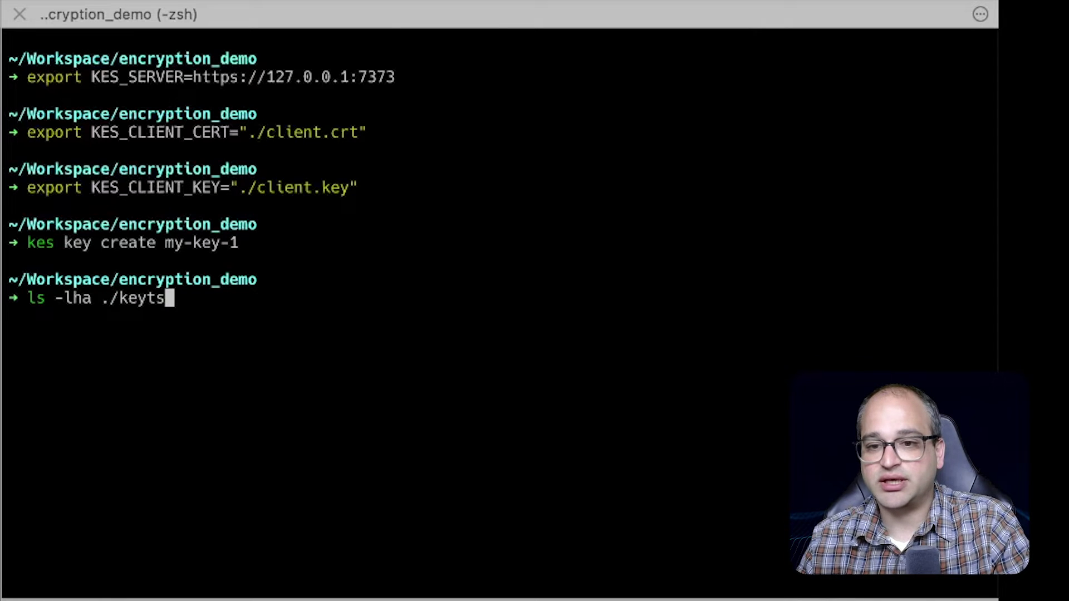
{"action": "key", "text": "BackSpace"}
{"action": "key", "text": "BackSpace"}
{"action": "type", "text": "s"}
{"action": "key", "text": "Return"}
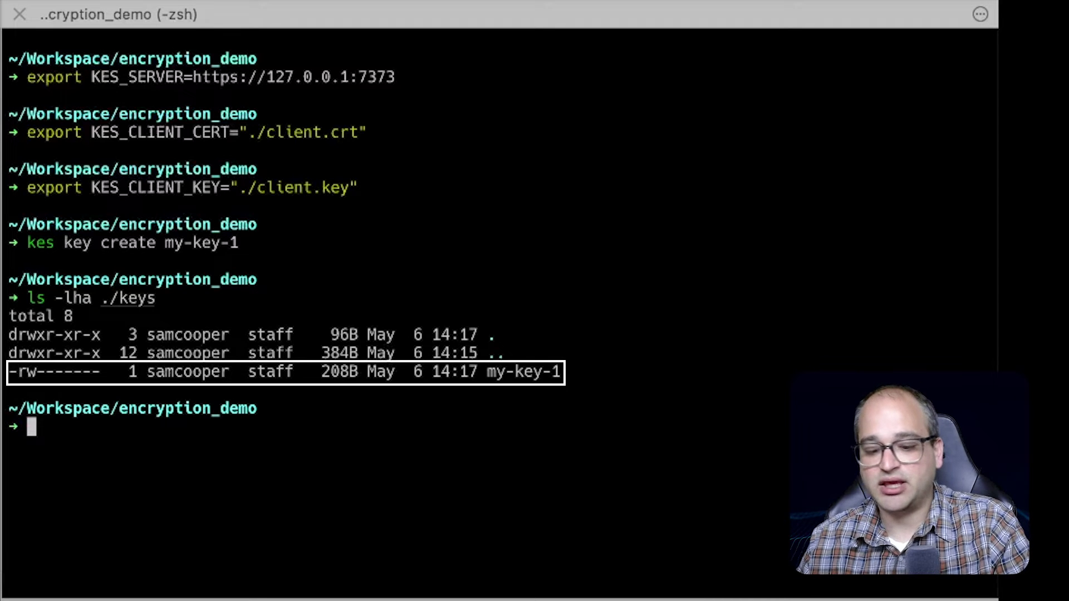
{"action": "type", "text": "bat ./"}
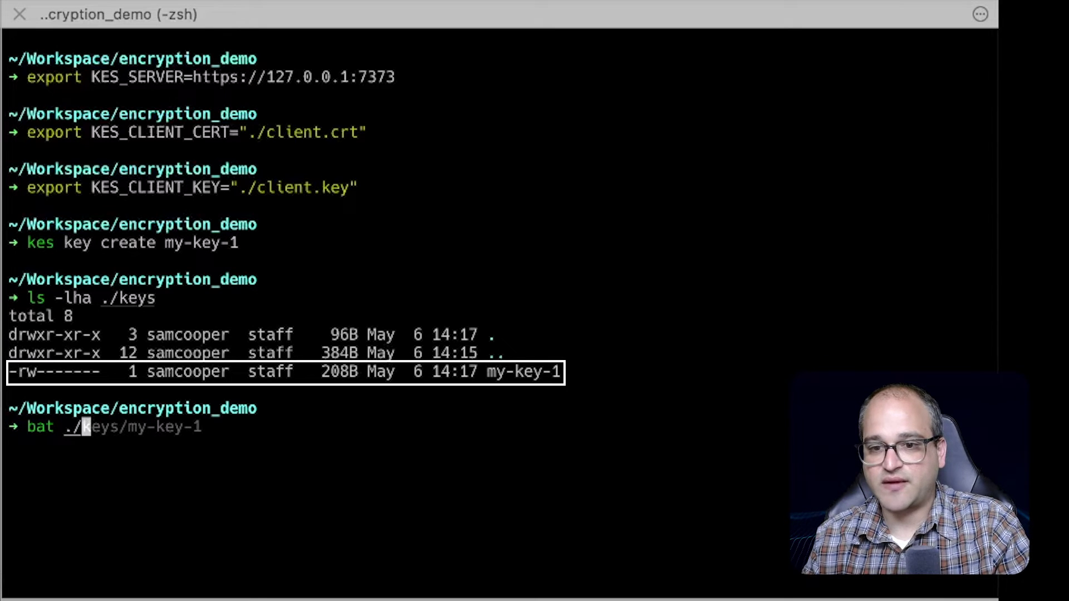
{"action": "type", "text": "keys/"}
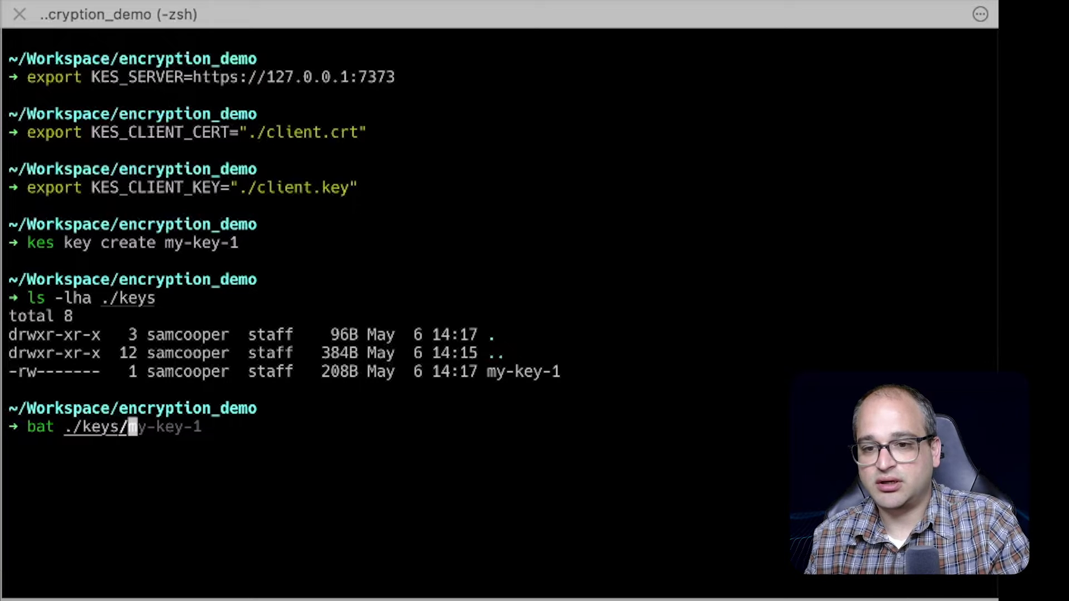
Step: Display the encoded contents of ./keys/my-key-1 with bat
{"action": "key", "text": "Right"}
{"action": "key", "text": "Return"}
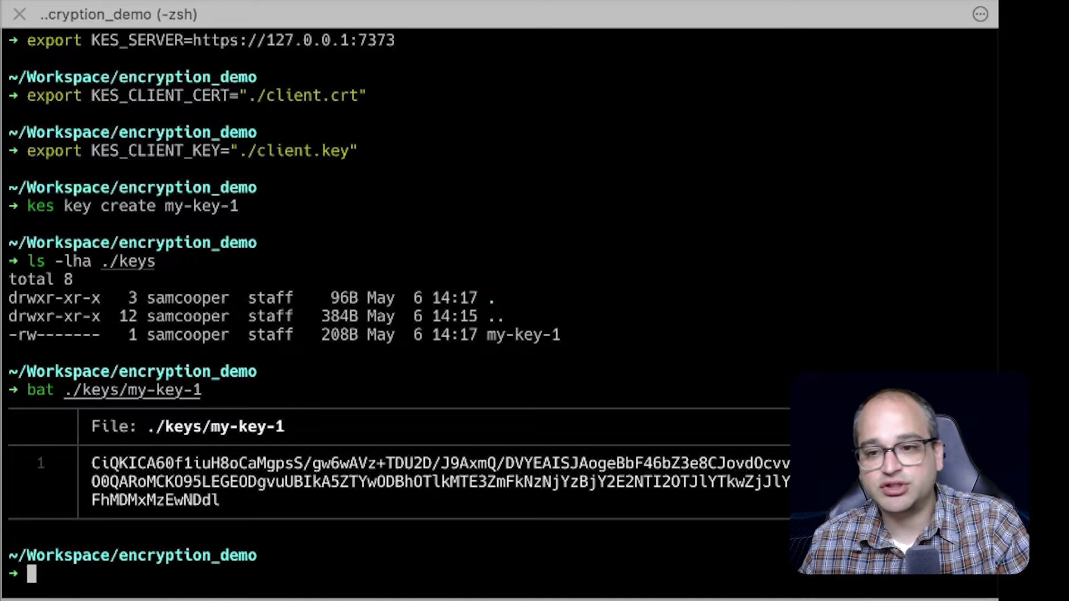
Step: Generate a data encryption key via kes key dek my-key-1, then list the folder with ls -lha
{"action": "key", "text": "super+Tab"}
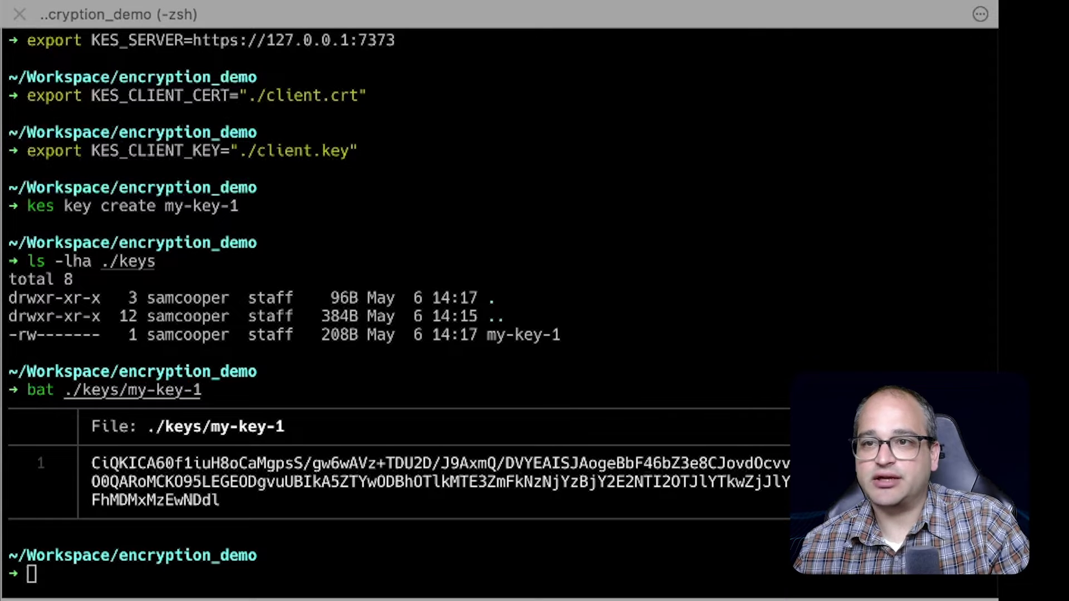
{"action": "key", "text": "super+Tab"}
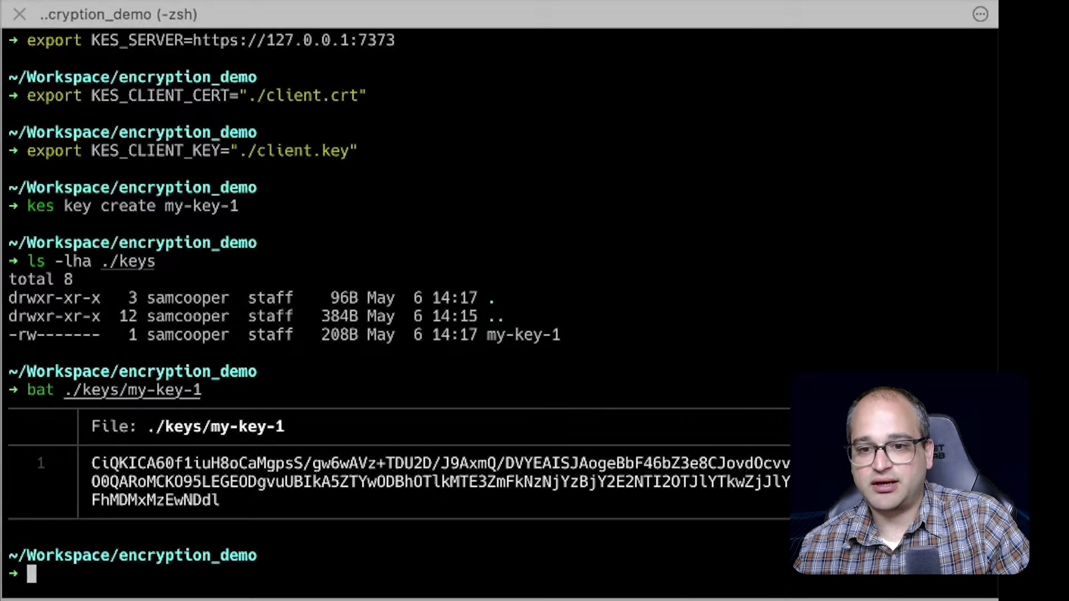
{"action": "key", "text": "super+v"}
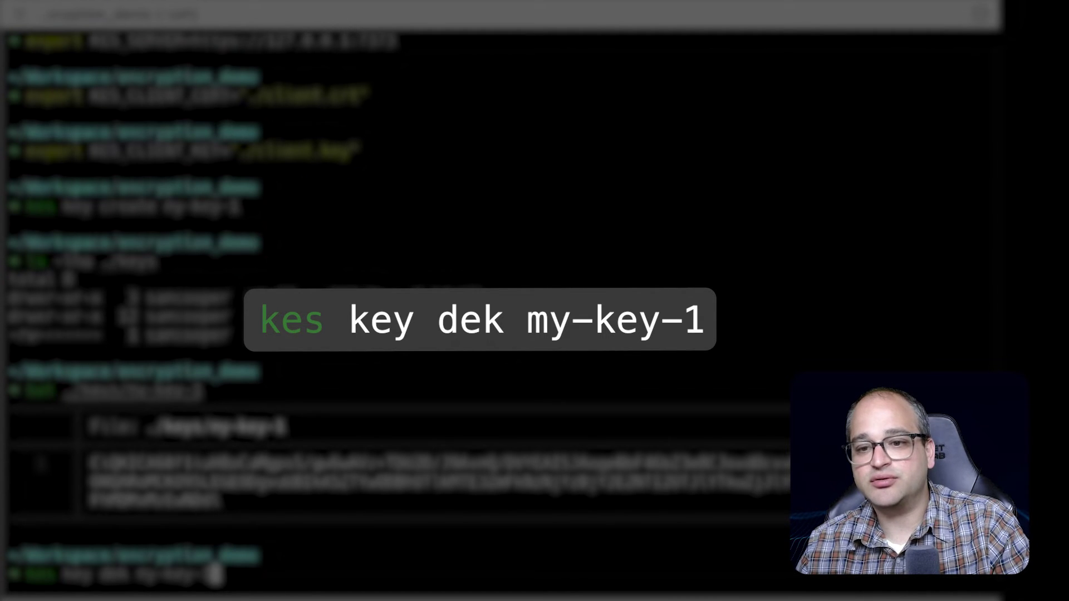
{"action": "key", "text": "Return"}
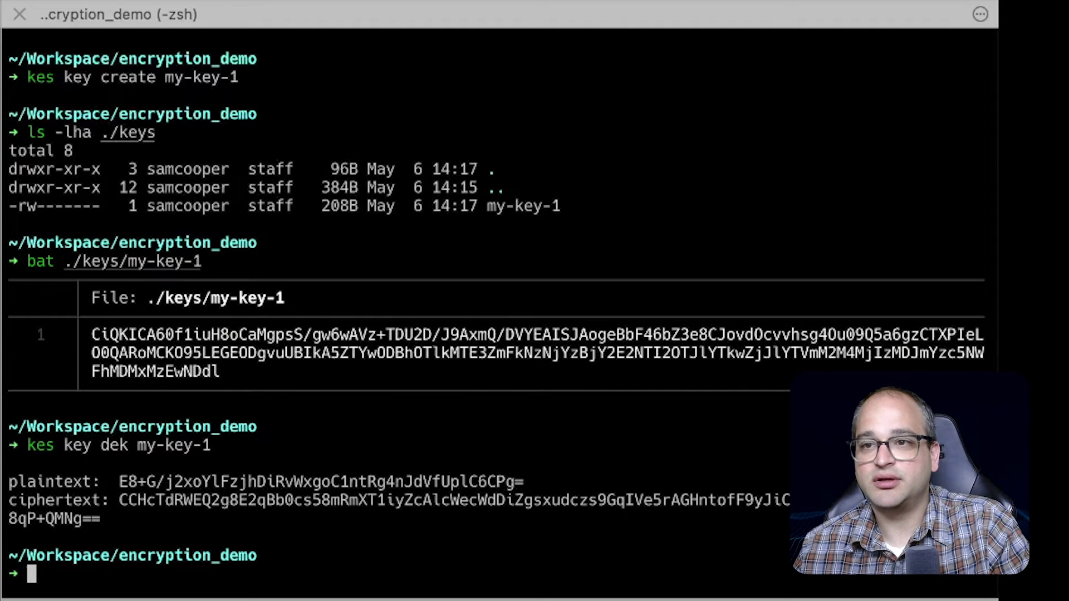
{"action": "type", "text": "ls -lha"}
{"action": "key", "text": "Return"}
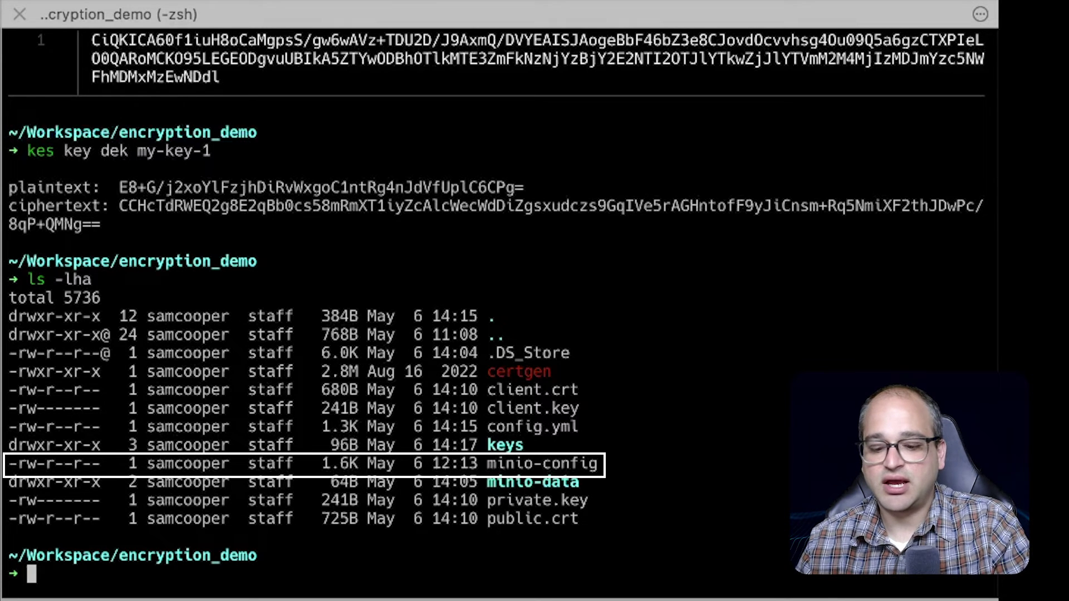
{"action": "type", "text": "bat "}
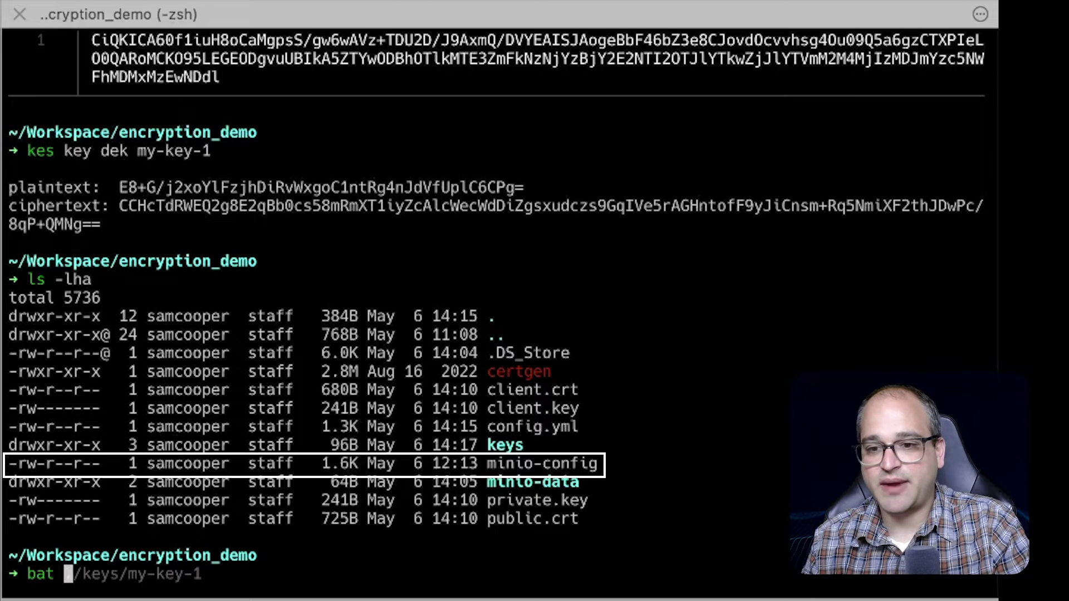
{"action": "type", "text": "minio-config"}
Step: Display minio-config with bat, showing the KES endpoint, client cert/key and default key my-key-1
{"action": "key", "text": "Return"}
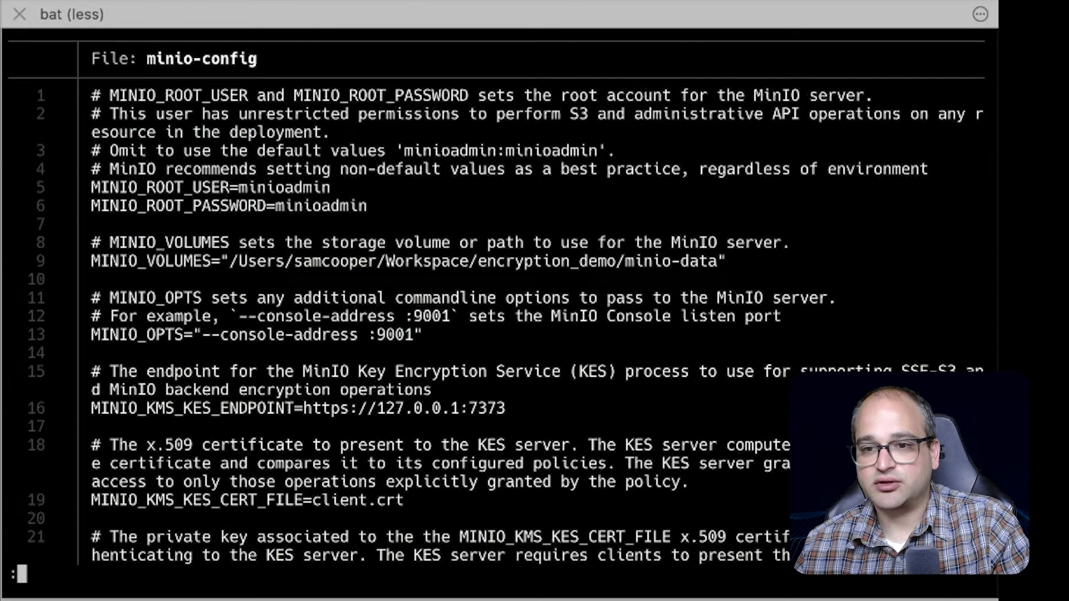
{"action": "key", "text": "q"}
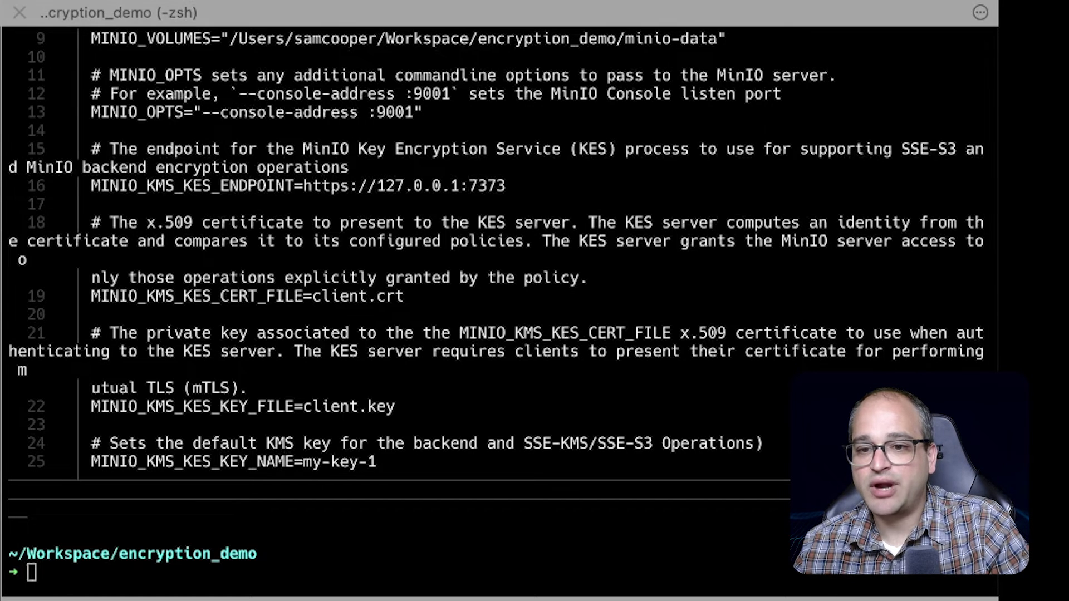
{"action": "type", "text": "minio server"}
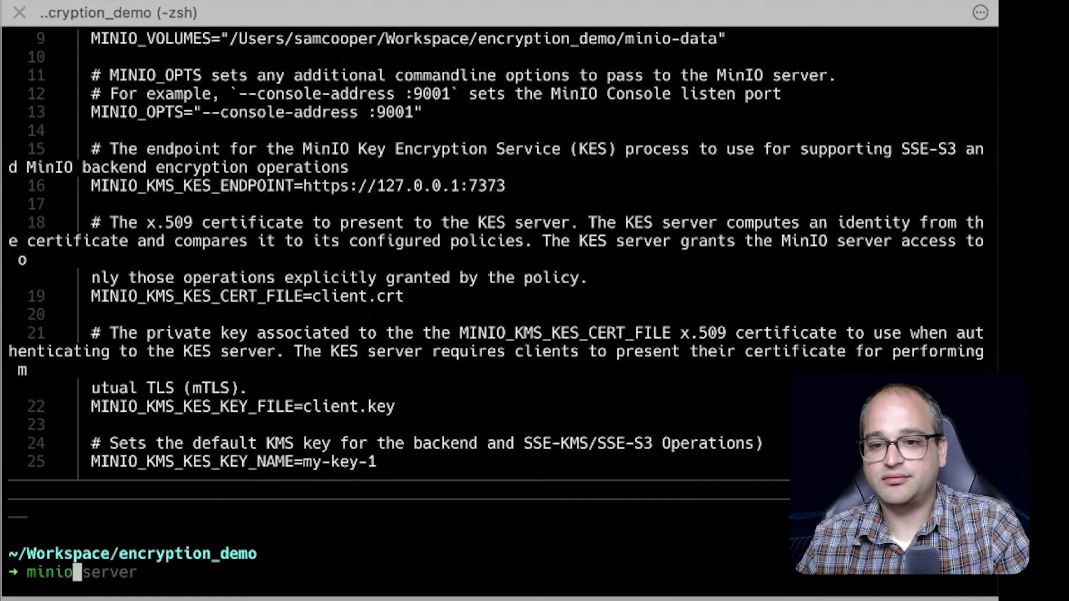
Step: Start the MinIO server, check the KES tab, and move to an empty encryption_demo shell
{"action": "key", "text": "Return"}
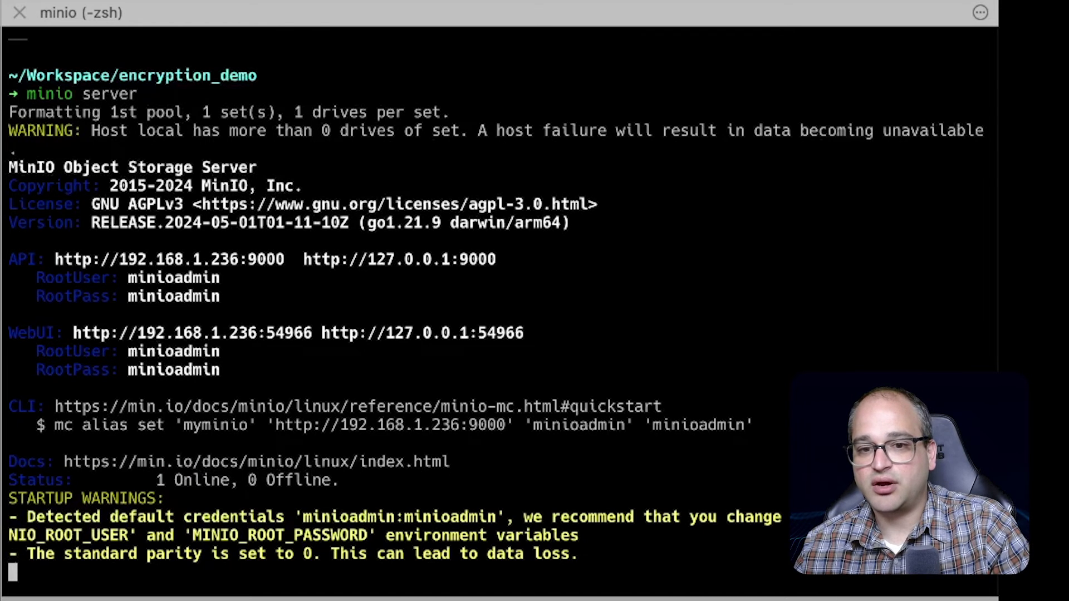
{"action": "key", "text": "super+Left"}
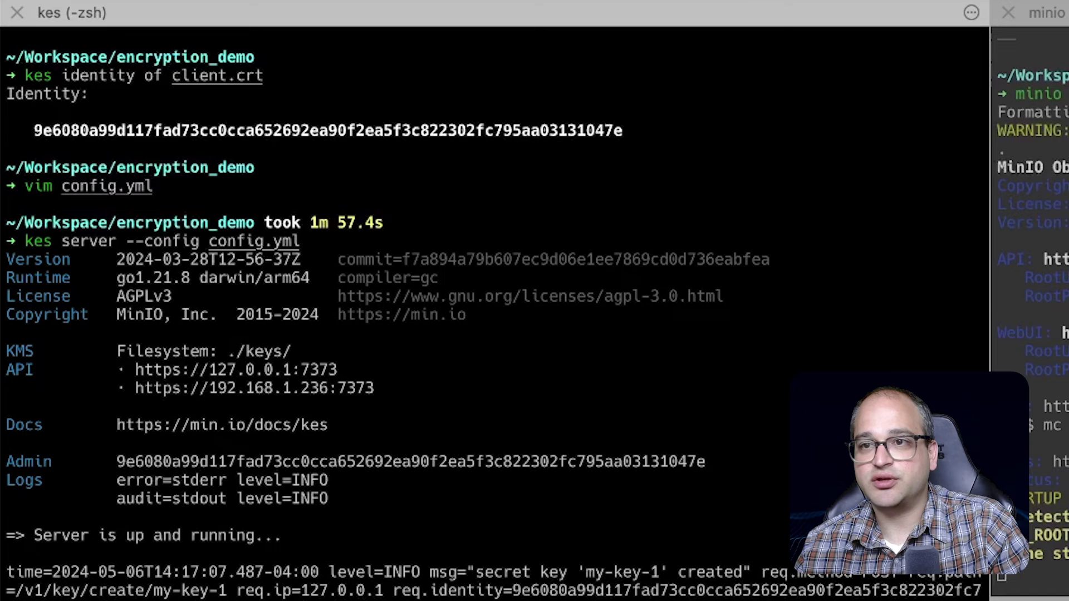
{"action": "key", "text": "super+Right"}
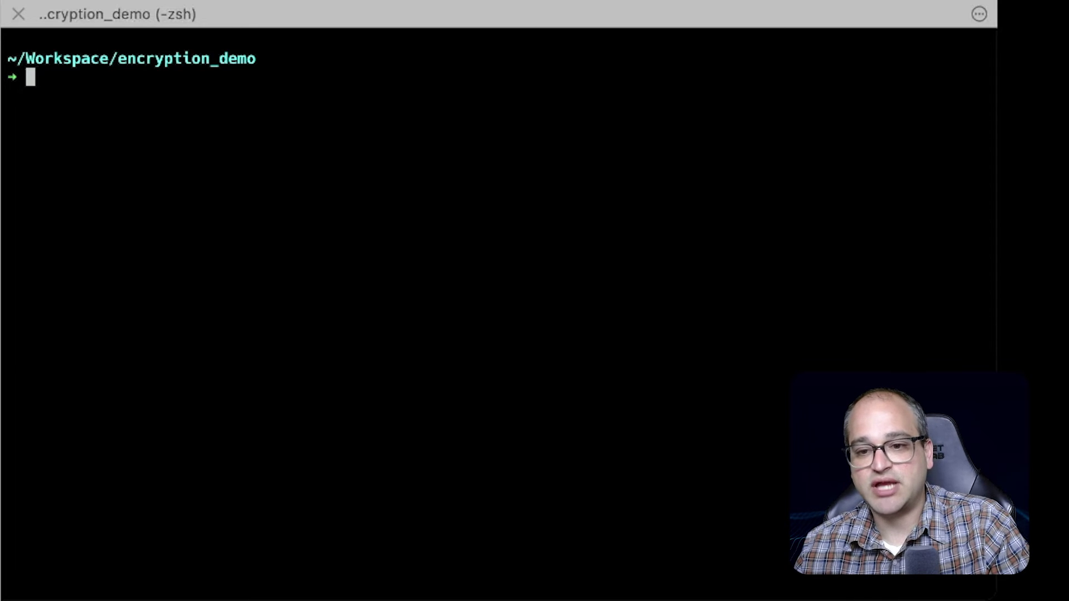
Step: Register the local MinIO server as the mc alias myminio
{"action": "key", "text": "super+Tab"}
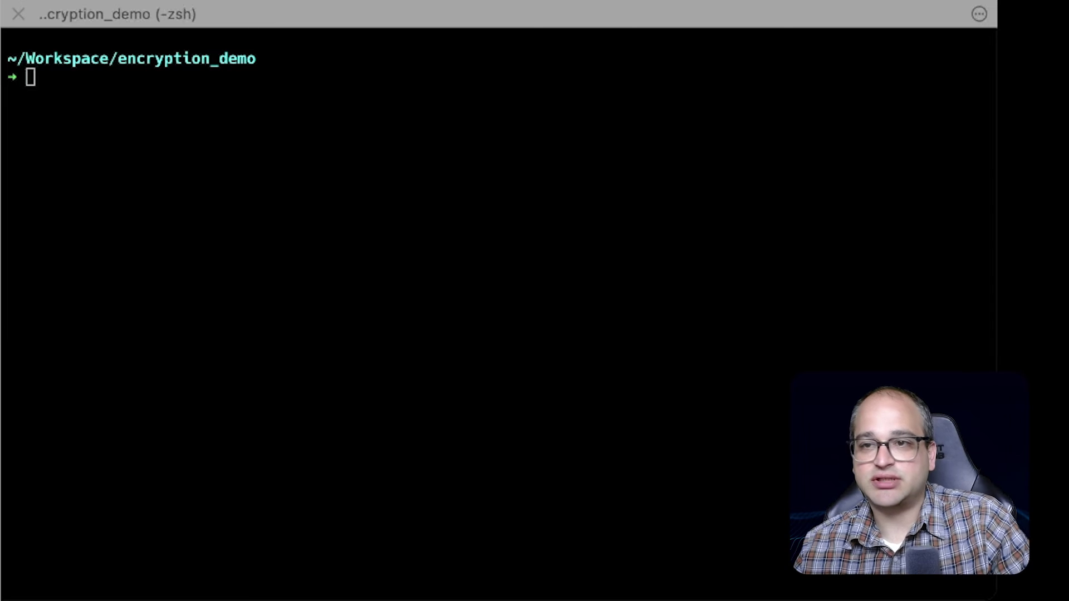
{"action": "key", "text": "super+Tab"}
{"action": "type", "text": "mc alias set myminio http://127.0.0.1:9000 minioadmin minioadmin"}
{"action": "key", "text": "Return"}
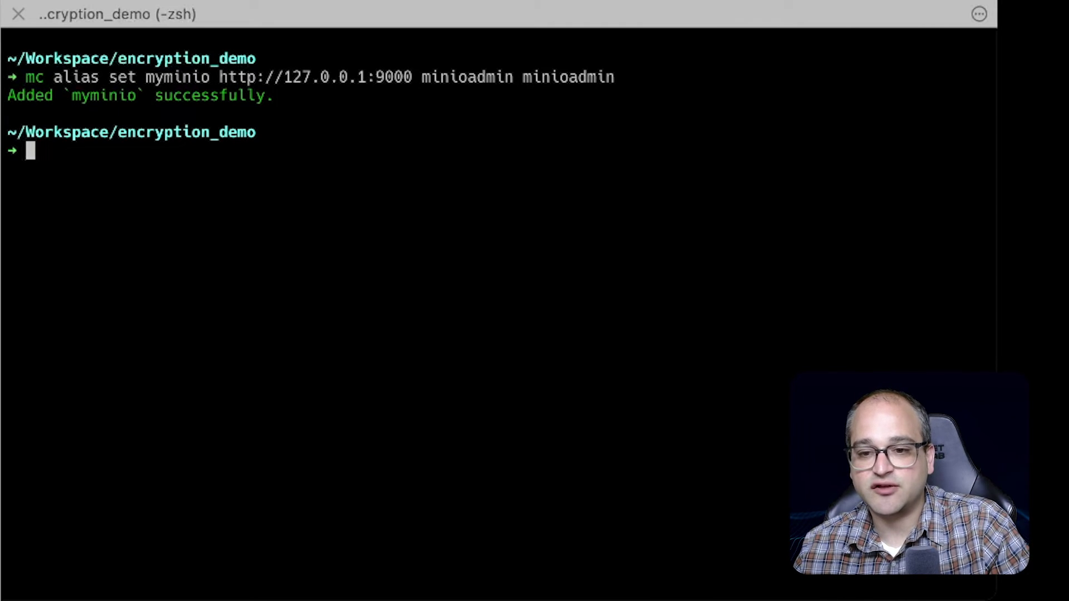
Step: Create the test bucket with mc mb myminio/test and confirm it via mc ls myminio
{"action": "key", "text": "super+Tab"}
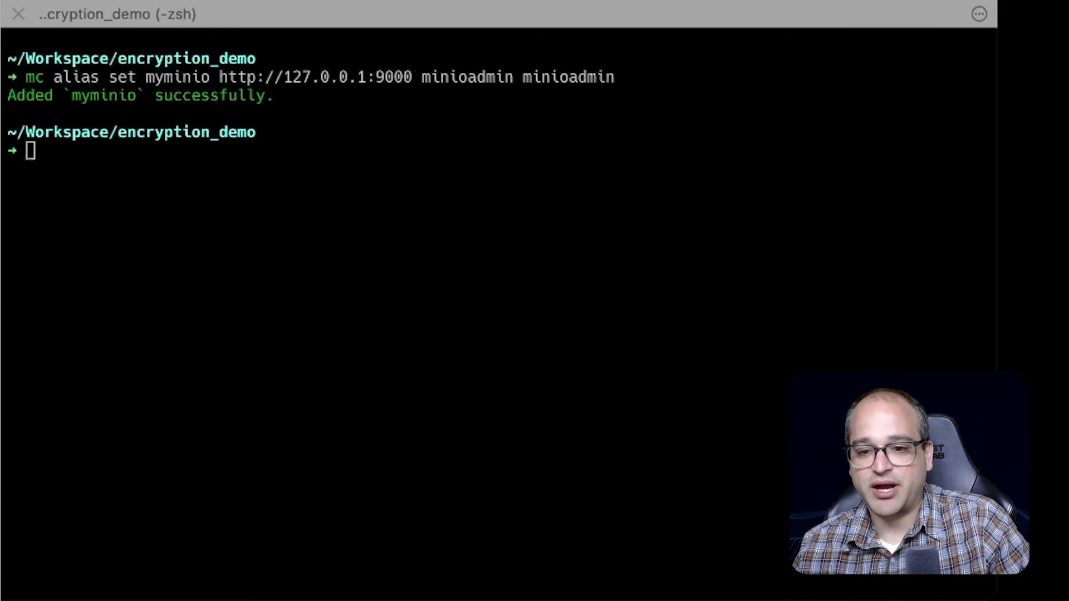
{"action": "type", "text": "mc mb myminio/test"}
{"action": "key", "text": "Return"}
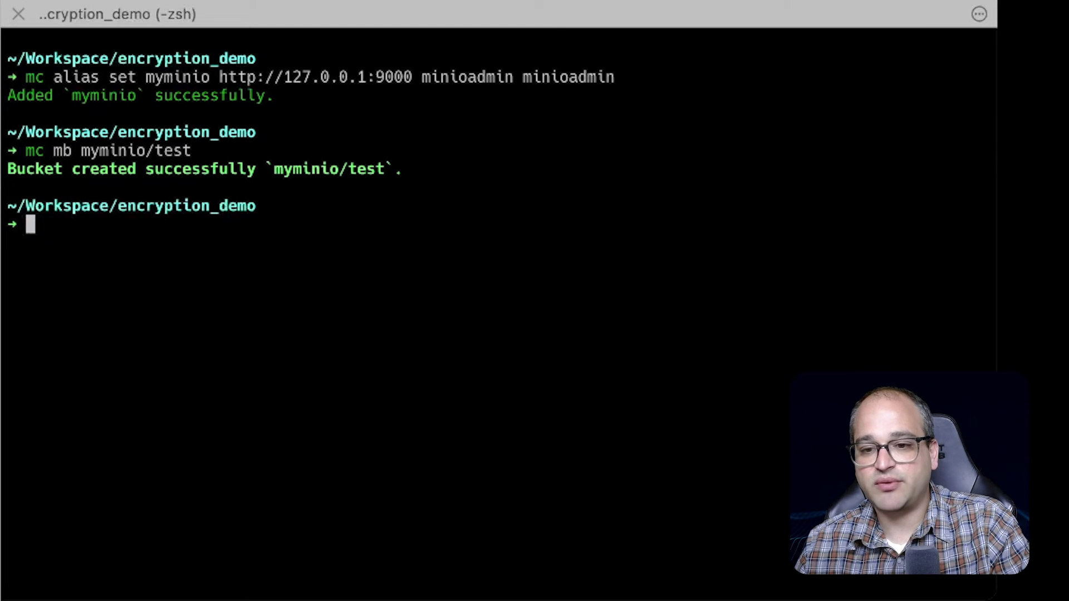
{"action": "key", "text": "super+Tab"}
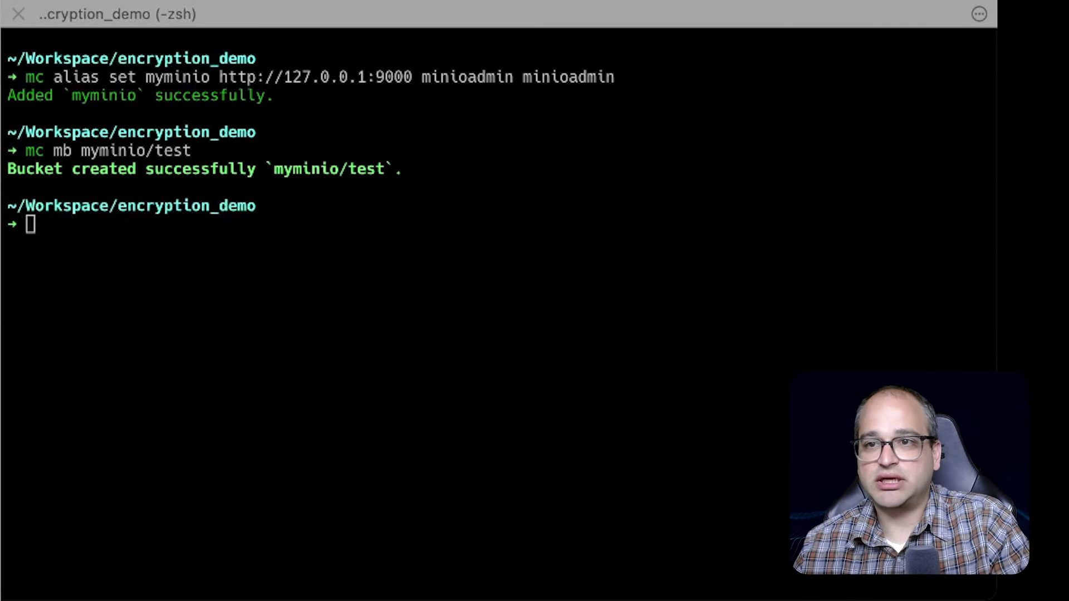
{"action": "key", "text": "super+Tab"}
{"action": "type", "text": "mc ls myminio"}
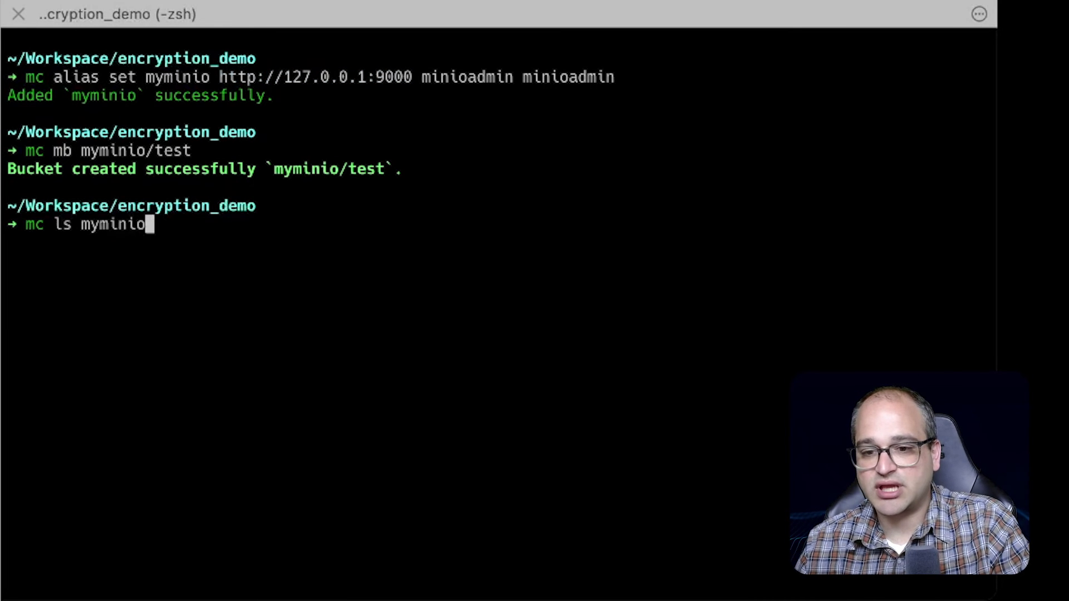
{"action": "key", "text": "Return"}
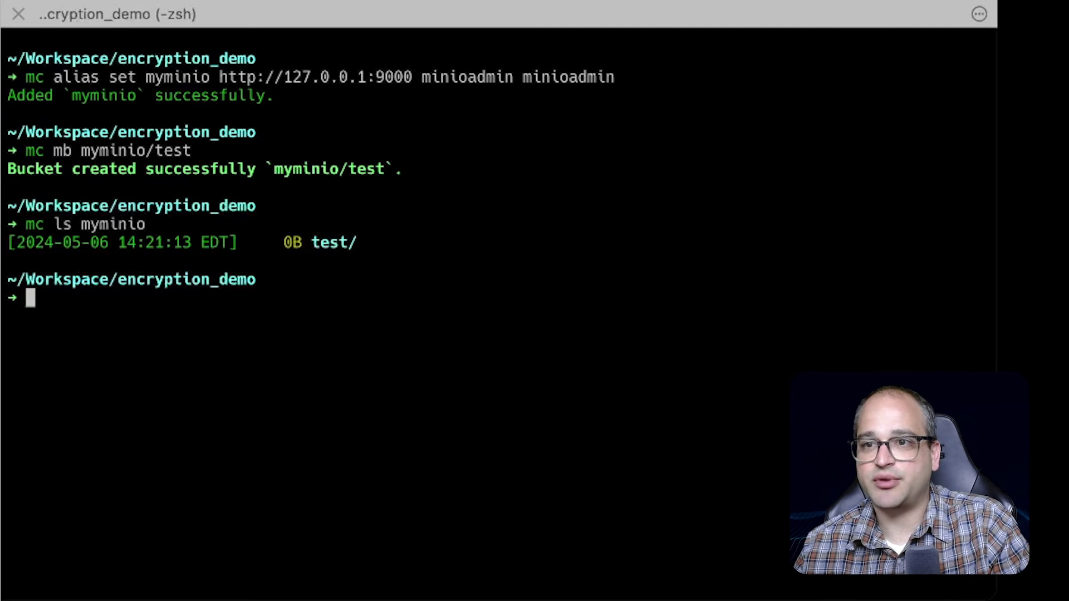
{"action": "type", "text": "echo \"This is some text in the file from command line\" > sample.txt"}
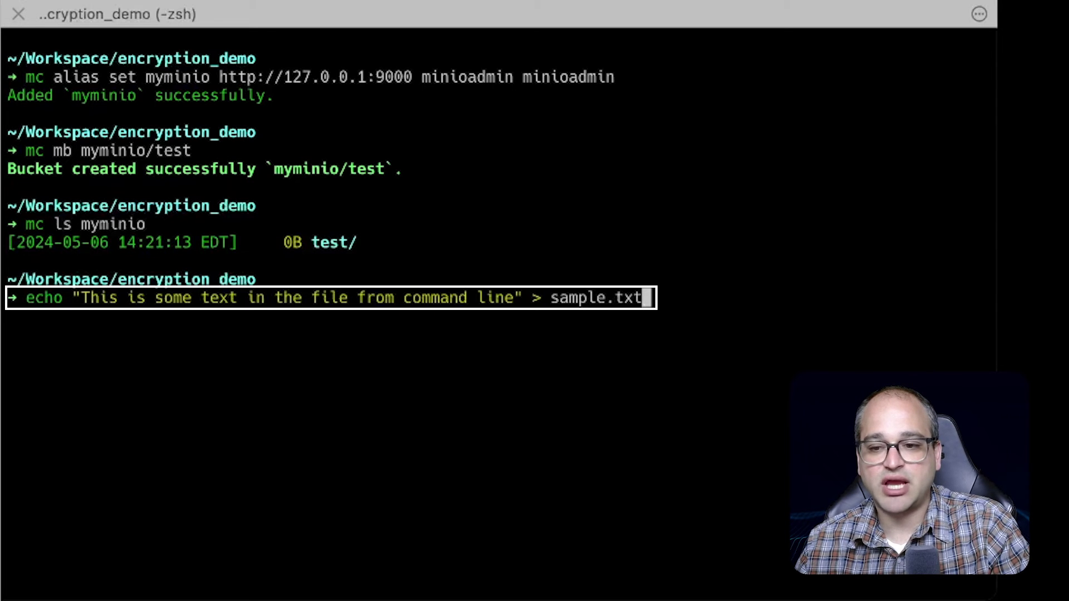
Step: Create sample.txt with the sample sentence via echo and view it with bat
{"action": "key", "text": "Return"}
{"action": "type", "text": "bat sampl"}
{"action": "key", "text": "Right"}
{"action": "key", "text": "Return"}
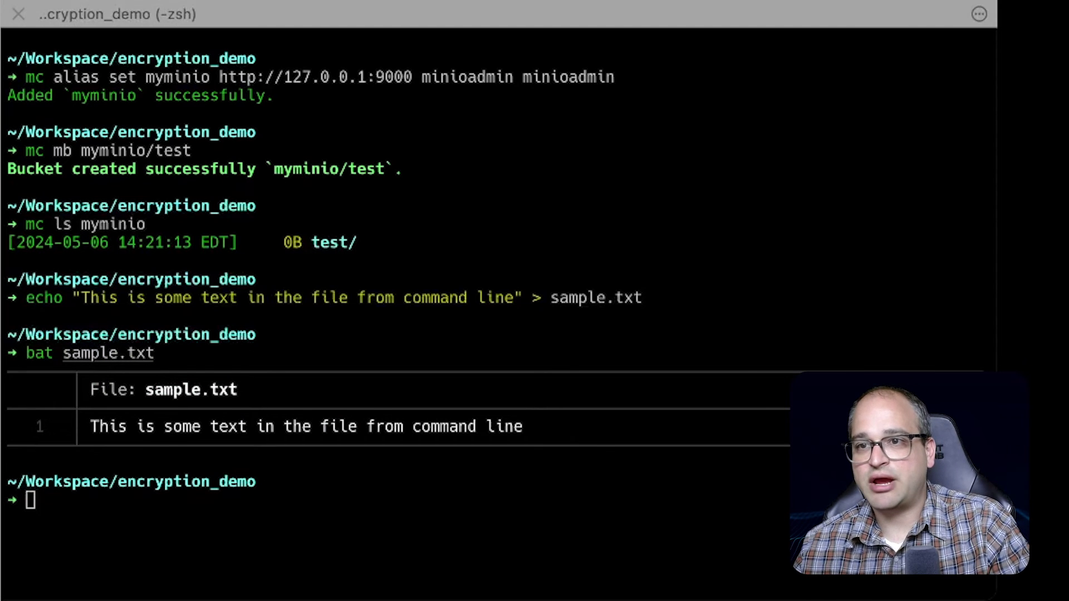
Step: Upload sample.txt to myminio/test, list the bucket, and stat it showing 48 B text/plain with no encryption
{"action": "key", "text": "alt+Tab"}
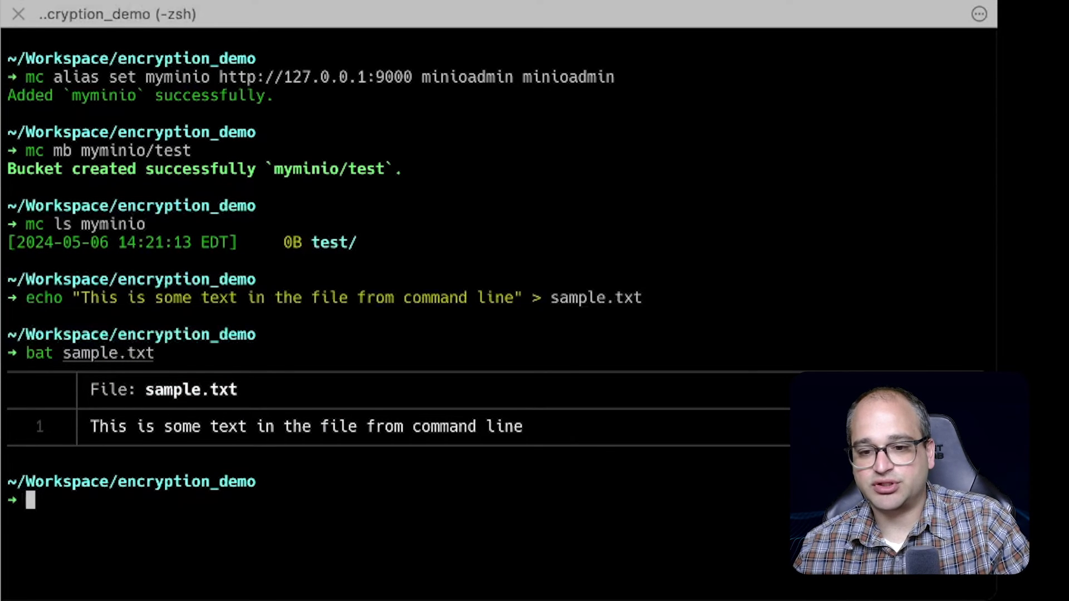
{"action": "type", "text": "mc cp sample.txt myminio/test"}
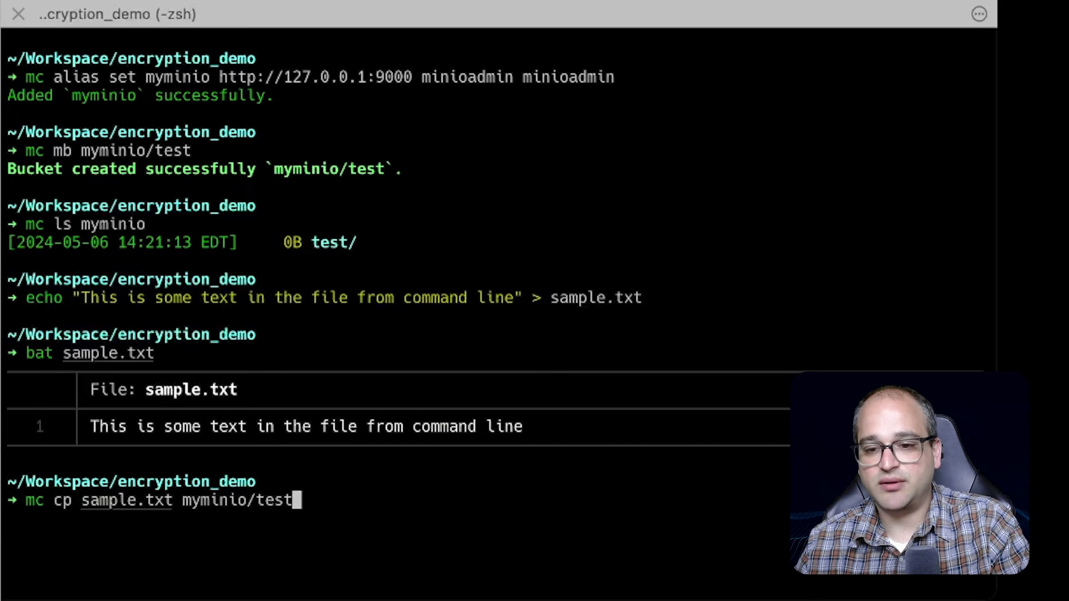
{"action": "key", "text": "Return"}
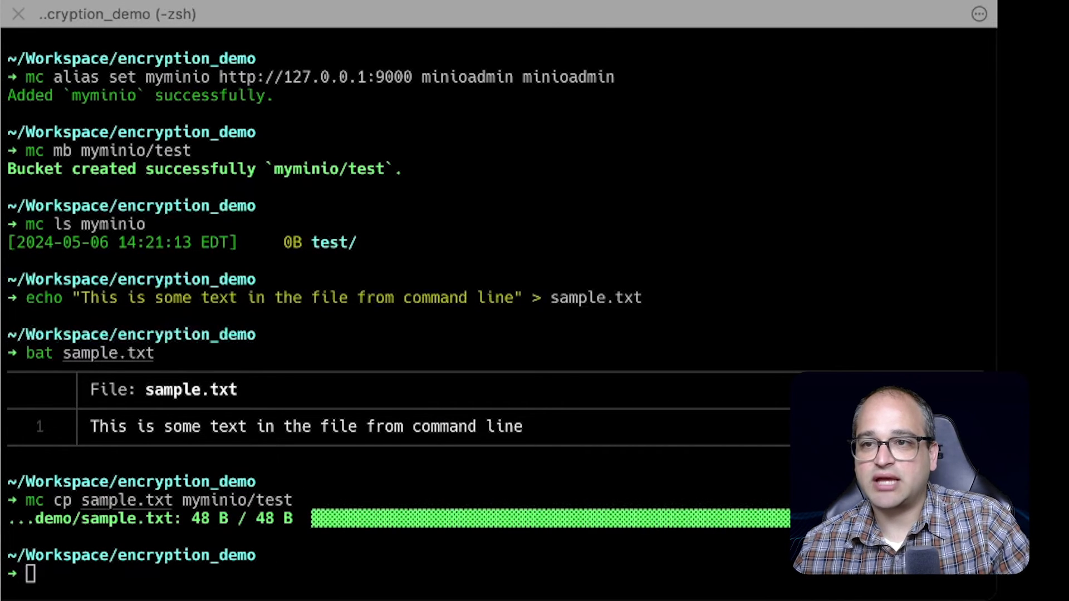
{"action": "type", "text": "mc ls myminio/test"}
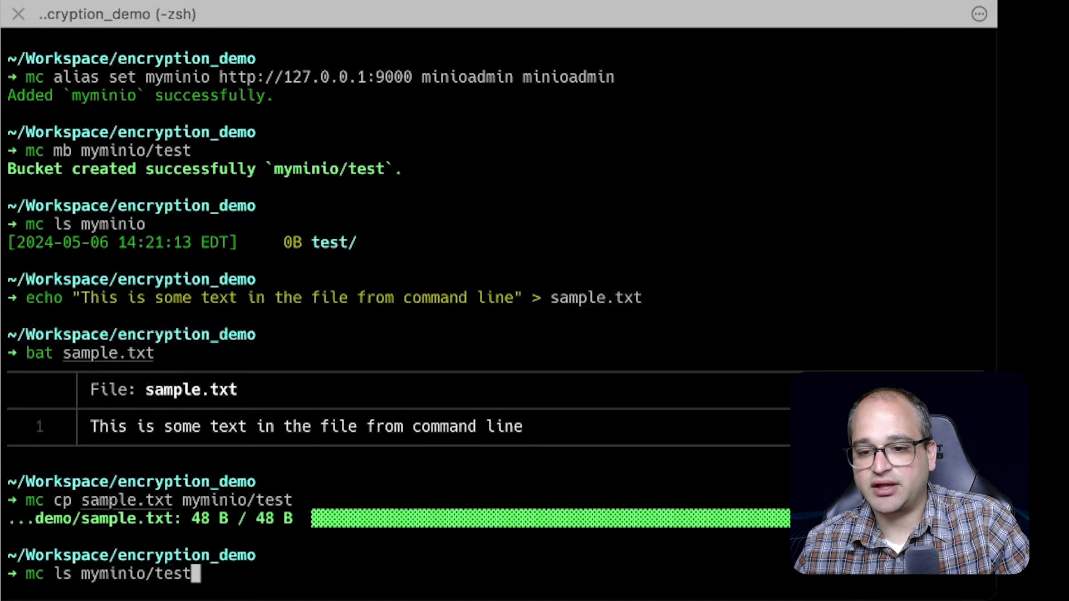
{"action": "key", "text": "Return"}
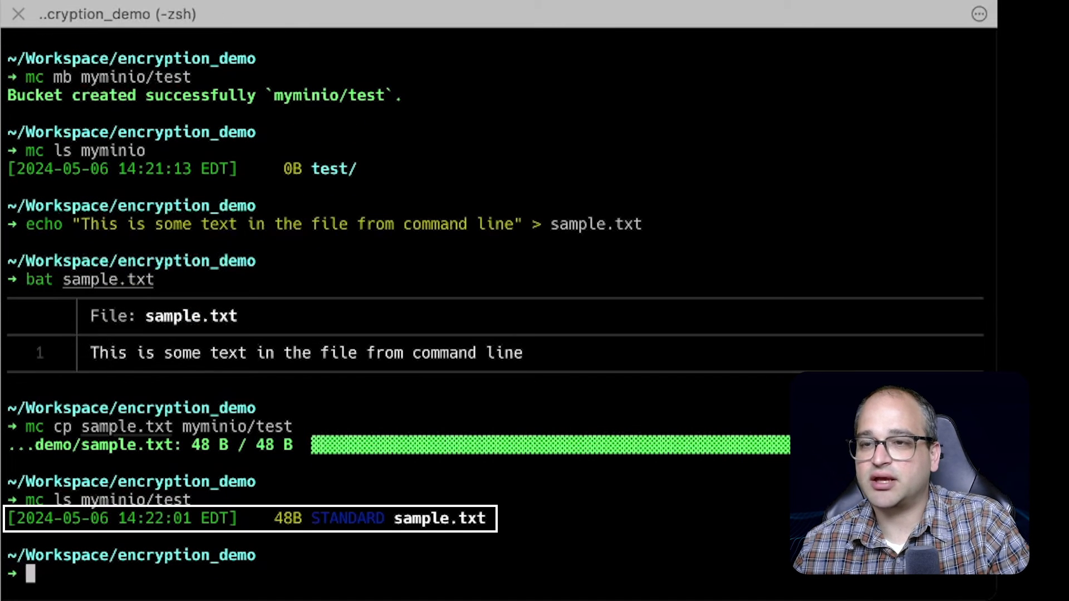
{"action": "type", "text": "mc stat myminio/test/sample.txt"}
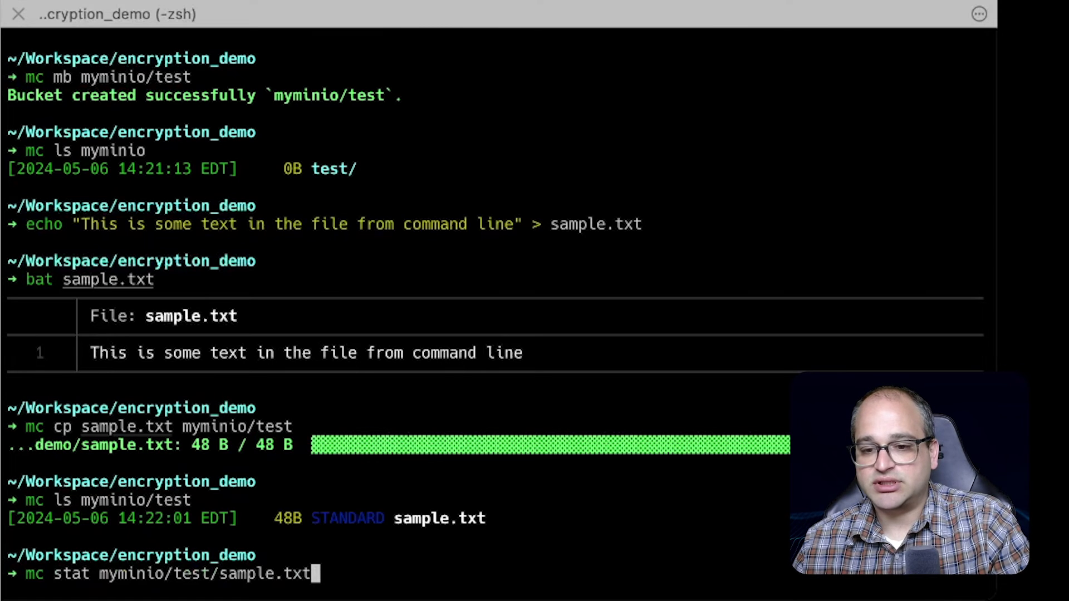
{"action": "key", "text": "Return"}
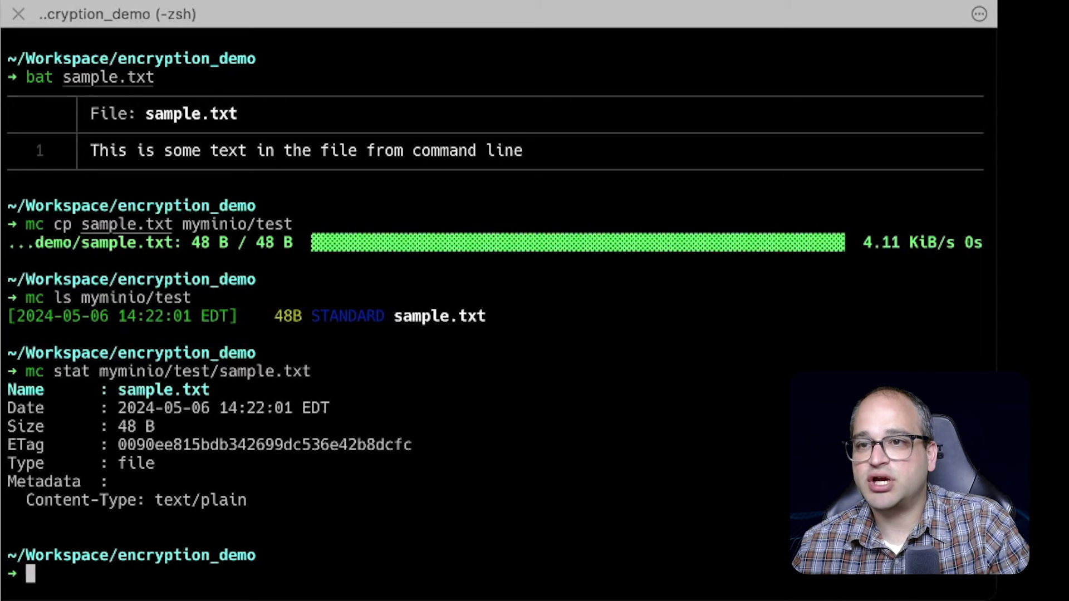
Step: Enable SSE-KMS auto-encryption with my-key-1 on myminio/test and confirm via mc encrypt info
{"action": "key", "text": "super+Tab"}
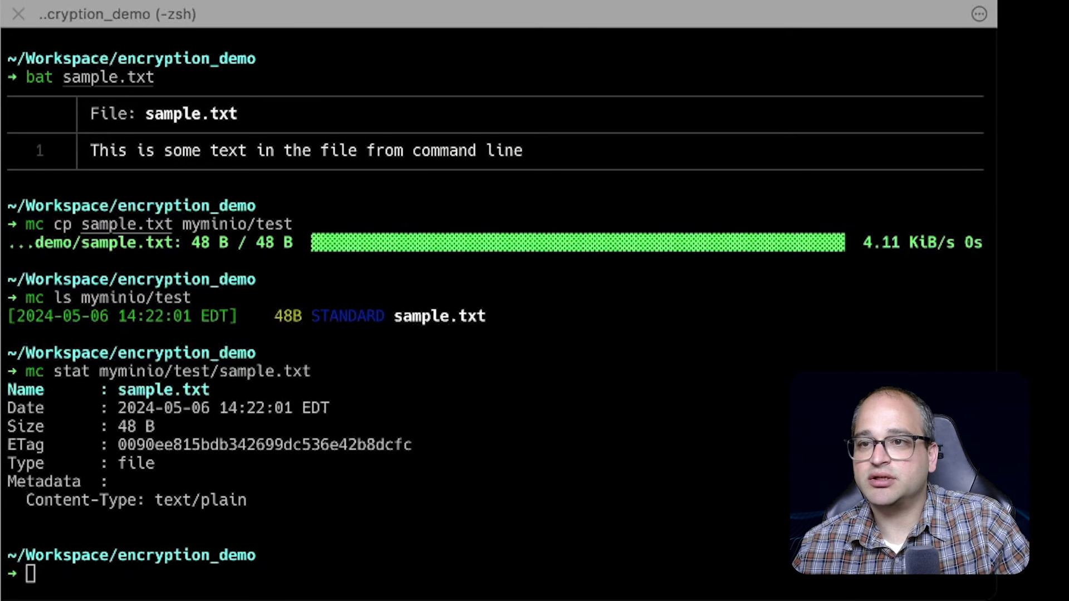
{"action": "key", "text": "super+v"}
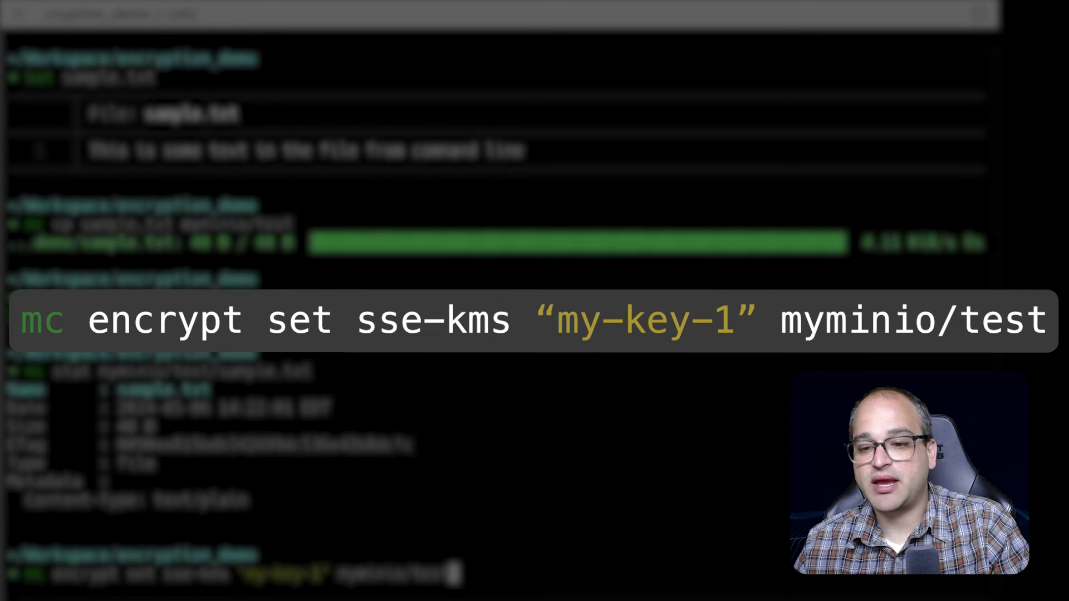
{"action": "key", "text": "Return"}
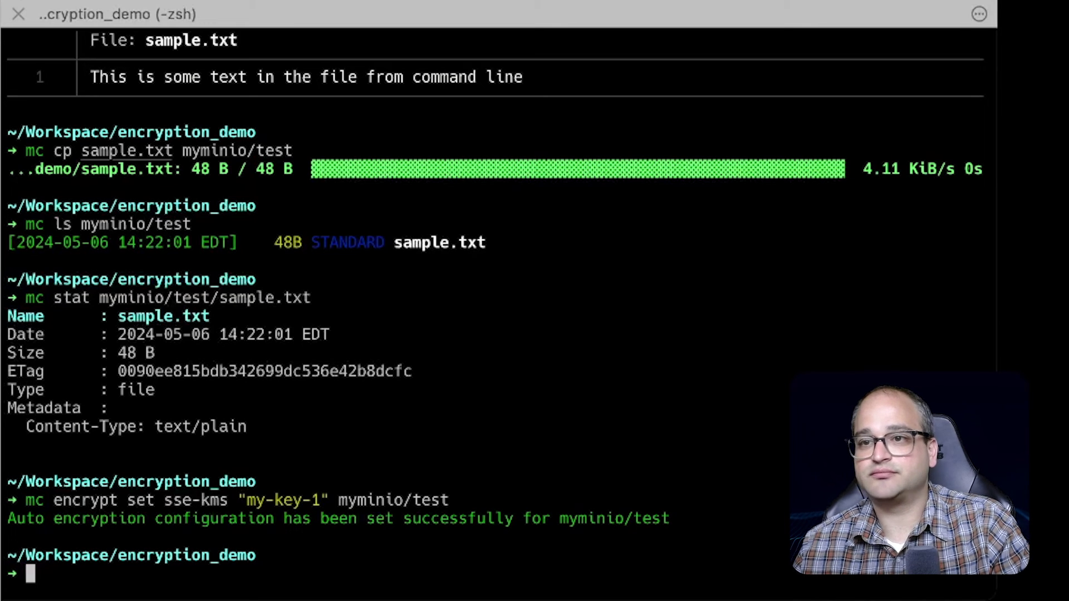
{"action": "type", "text": "mc encrypt info myminio/test"}
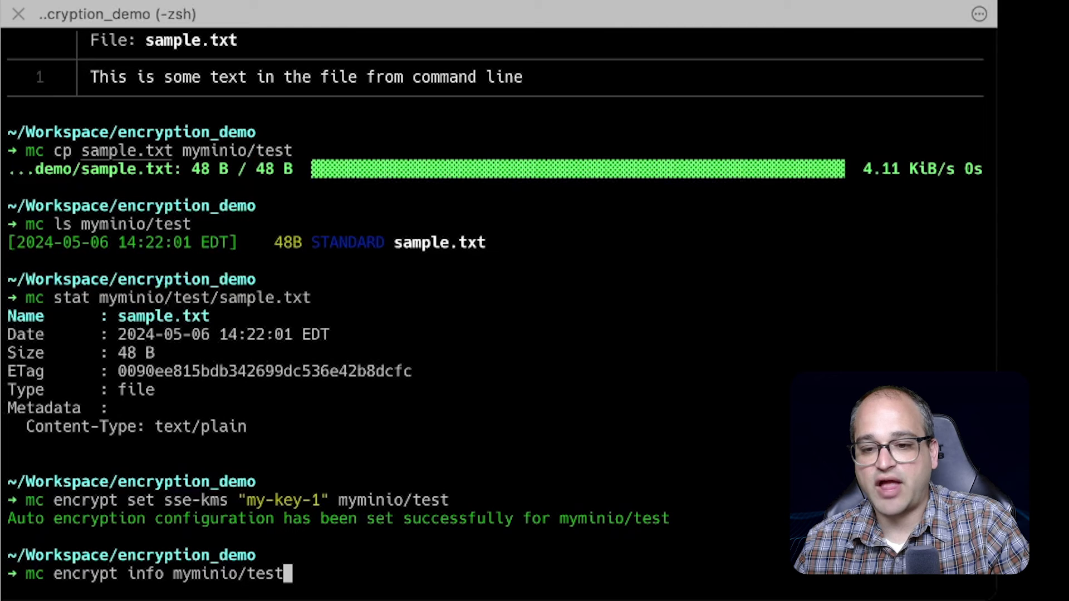
{"action": "key", "text": "Return"}
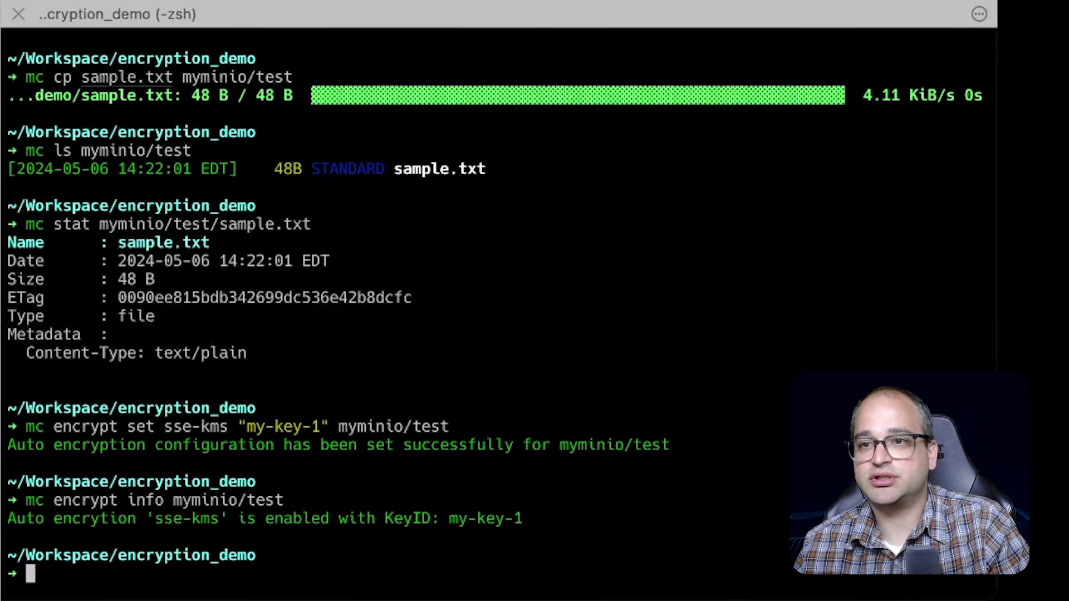
Step: Upload sample.txt as myminio/test/sample-encrypted.txt and list both objects in the bucket
{"action": "type", "text": "mc cp sample.txt myminio/test/sample-encrypted.txt"}
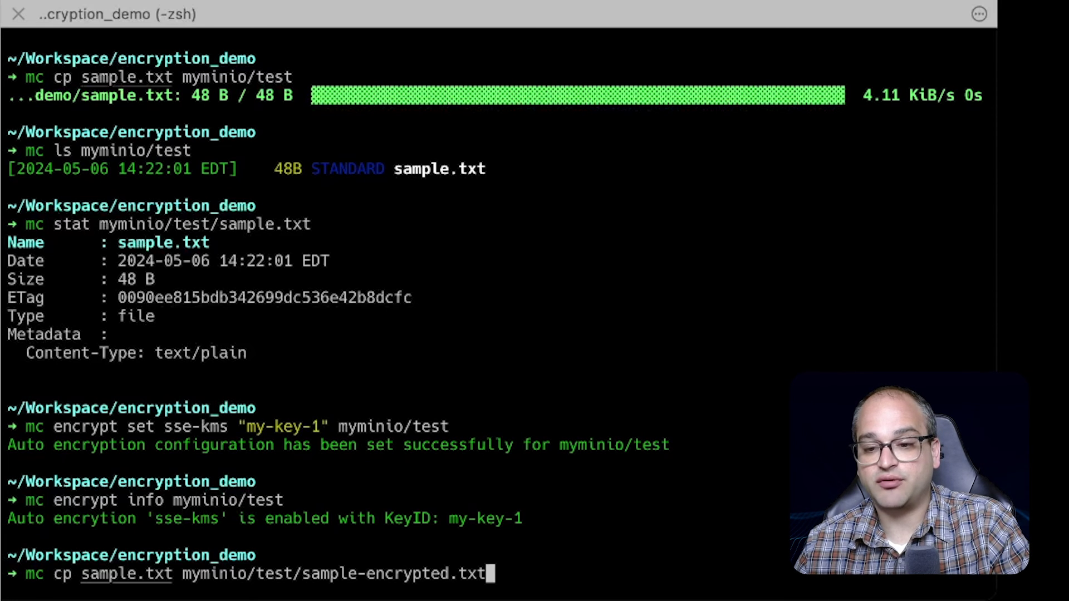
{"action": "key", "text": "Return"}
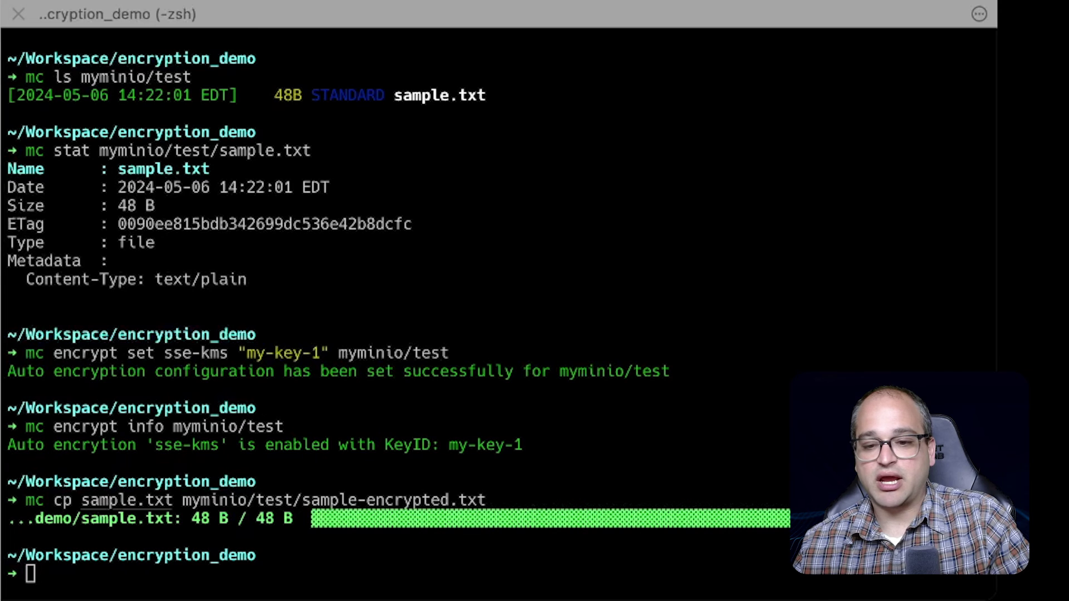
{"action": "type", "text": "mc ls myminio/test"}
{"action": "key", "text": "Return"}
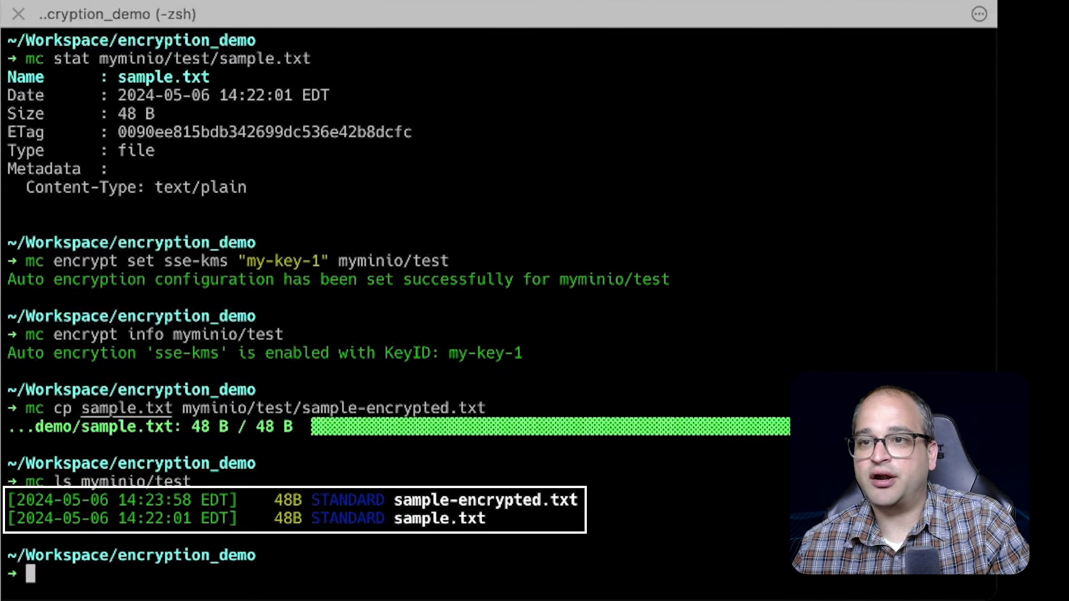
Step: Stat sample-encrypted.txt, showing SSE-KMS encryption with my-key-1
{"action": "key", "text": "alt+Tab"}
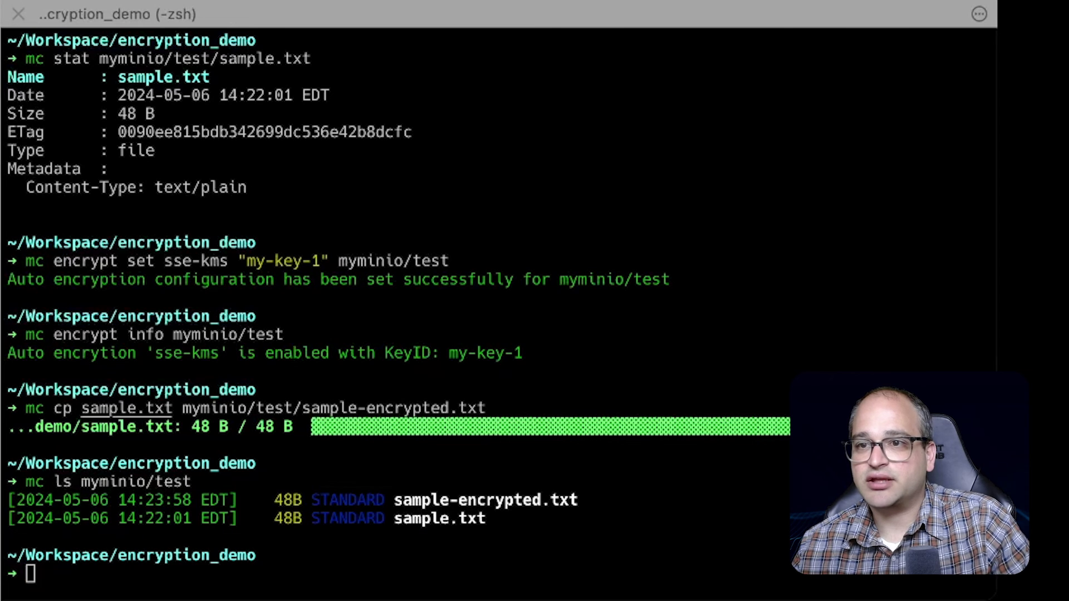
{"action": "key", "text": "alt+Tab"}
{"action": "type", "text": "mc stat myminio/test/sample-encrypted.txt"}
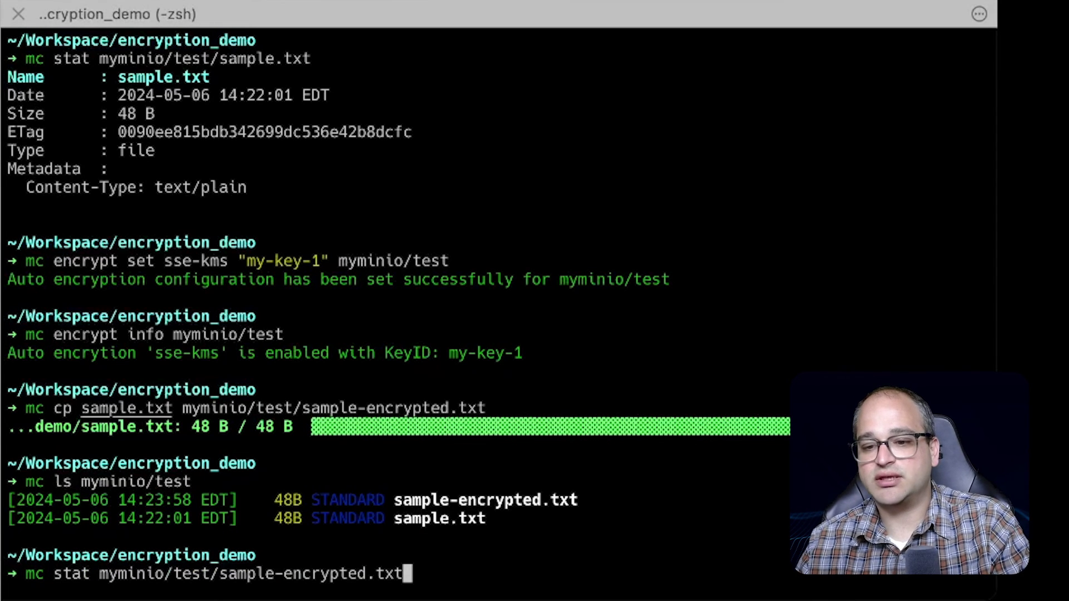
{"action": "key", "text": "Return"}
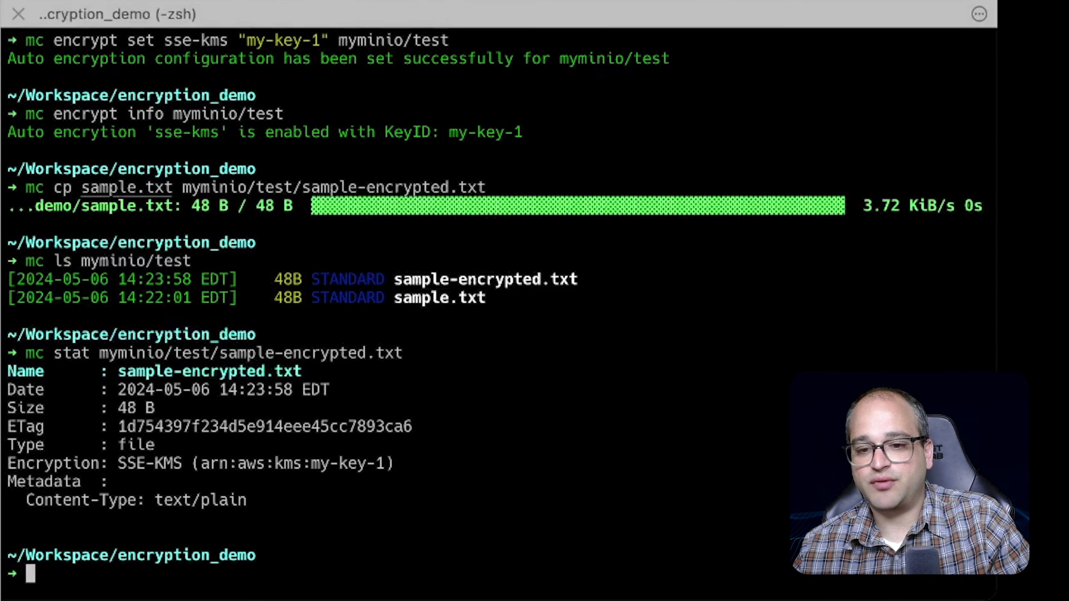
{"action": "type", "text": "cat minio-data/test/sample-encrypted.txt/xl.meta"}
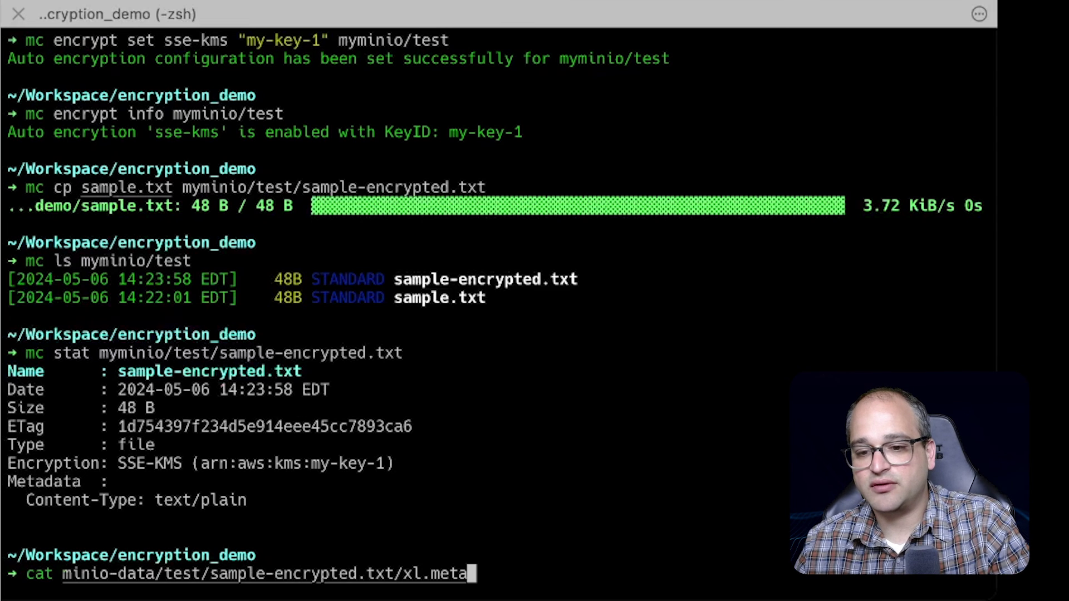
Step: Print both objects' xl.meta files: garbled sealed data for sample-encrypted.txt, readable text for sample.txt
{"action": "key", "text": "Return"}
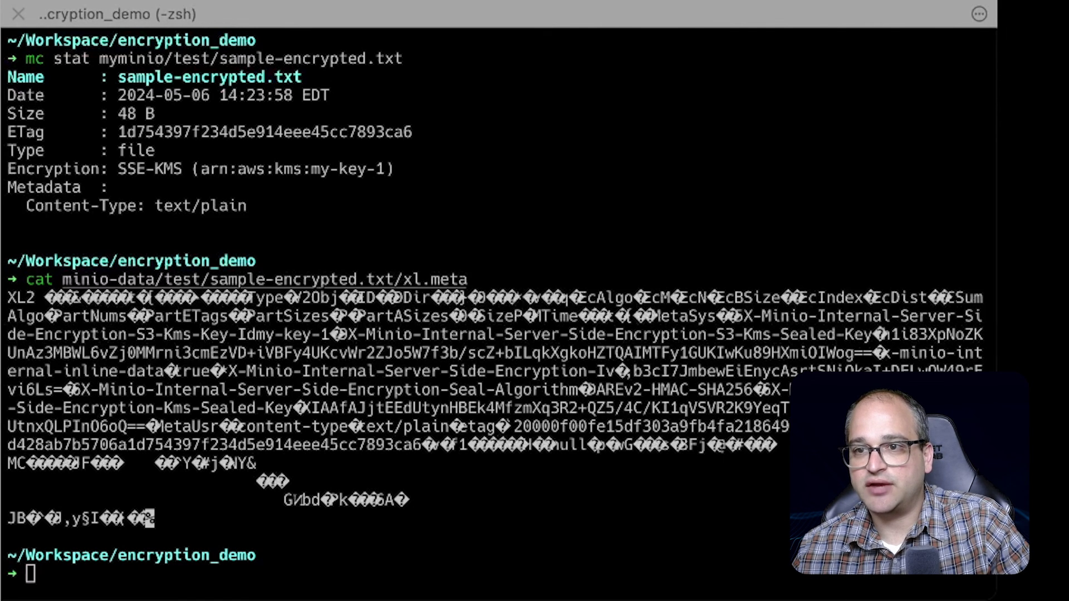
{"action": "type", "text": "cat minio-data/test/sample.txt/xl.meta"}
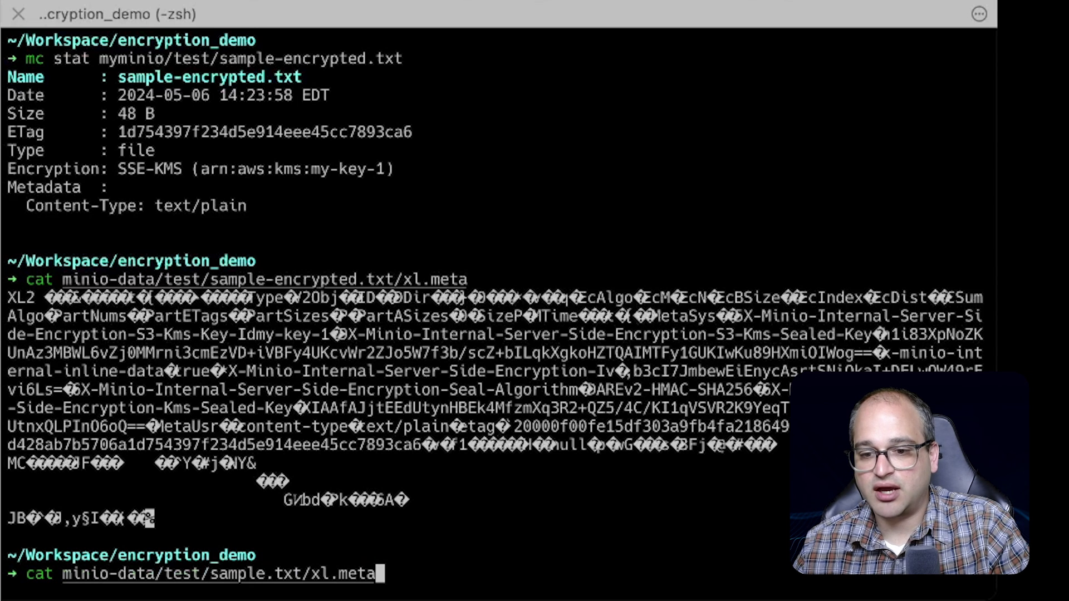
{"action": "key", "text": "Return"}
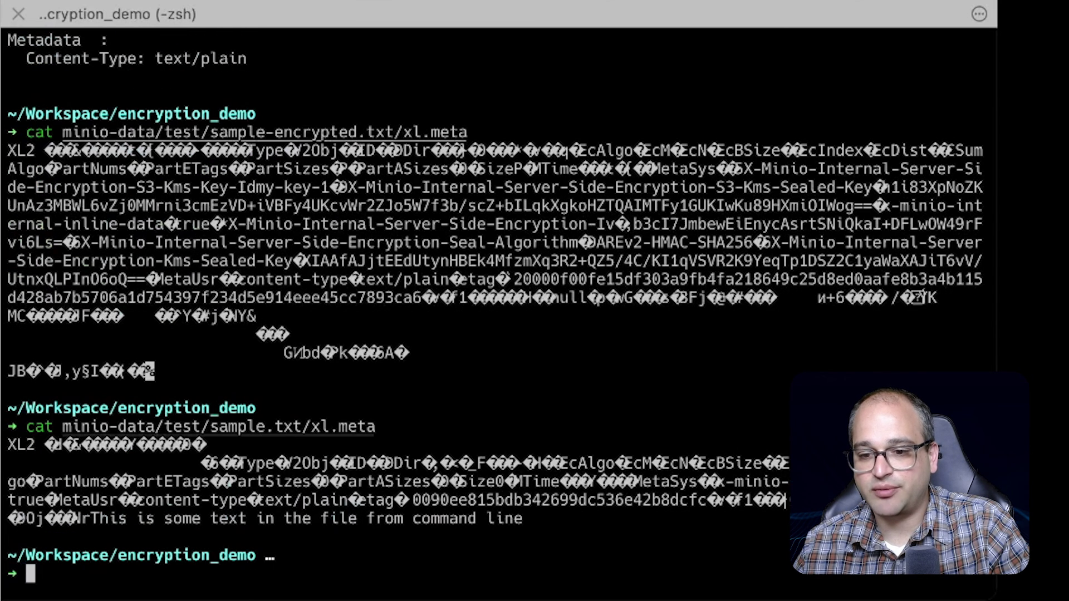